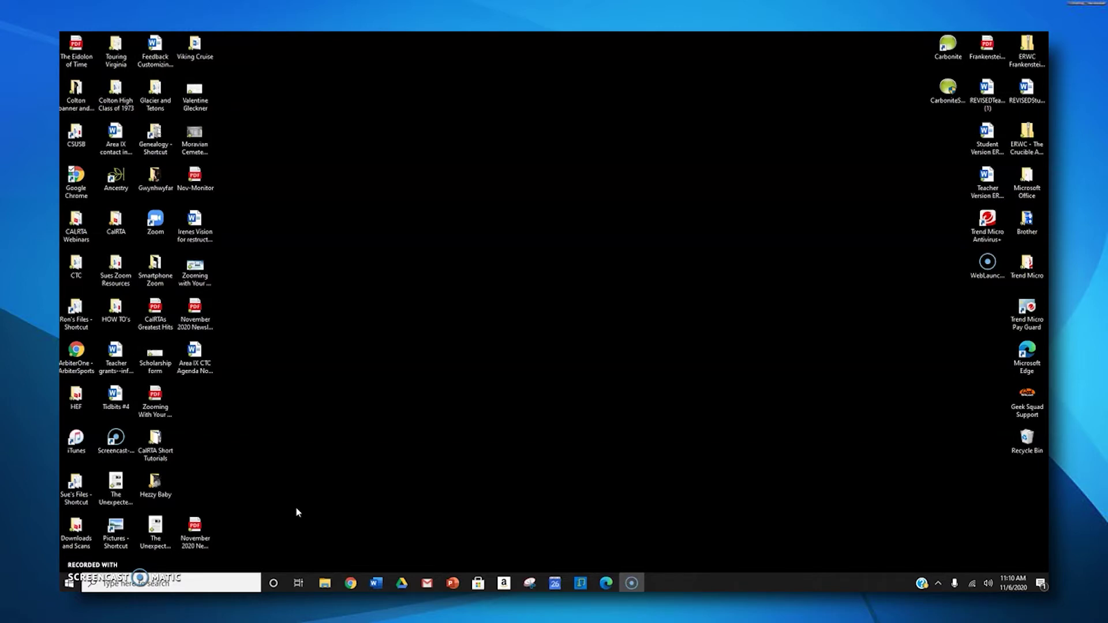
# - Open the Zooming with Your Smartphone presentation from the desktop as an enlarged, non-maximized window with space beside it
pyautogui.doubleClick(206, 277)
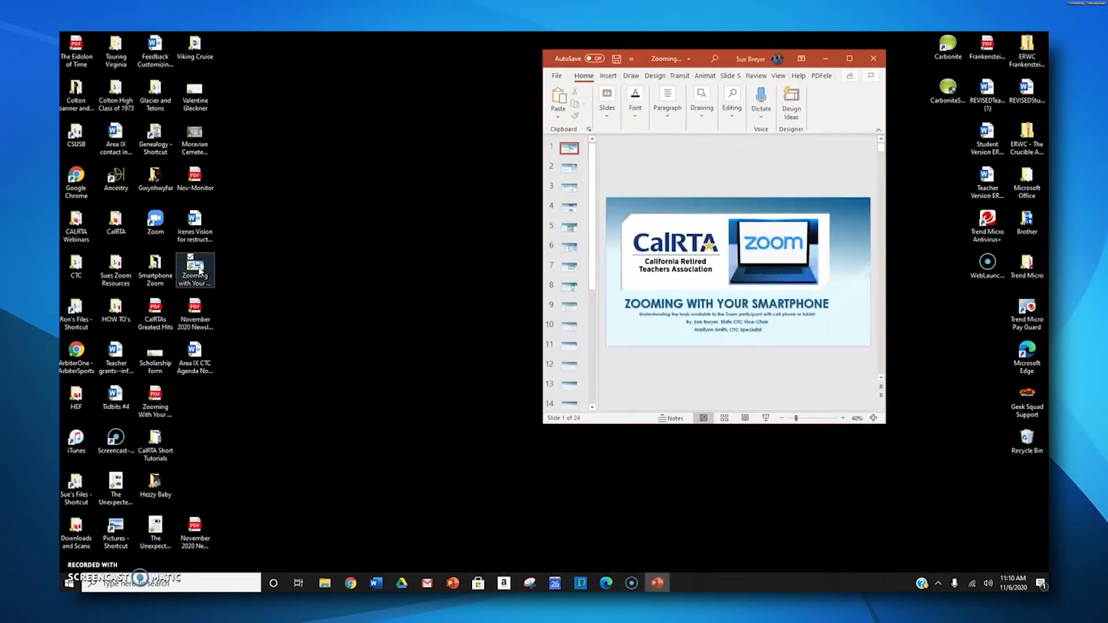
pyautogui.moveTo(545, 423); pyautogui.dragTo(507, 486)
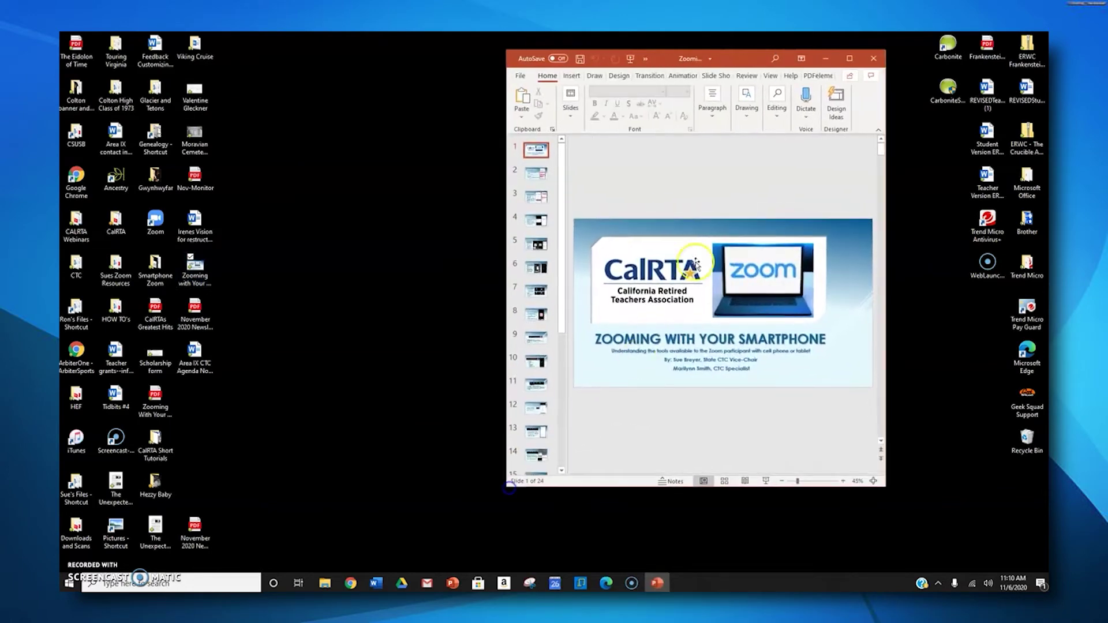
pyautogui.click(849, 58)
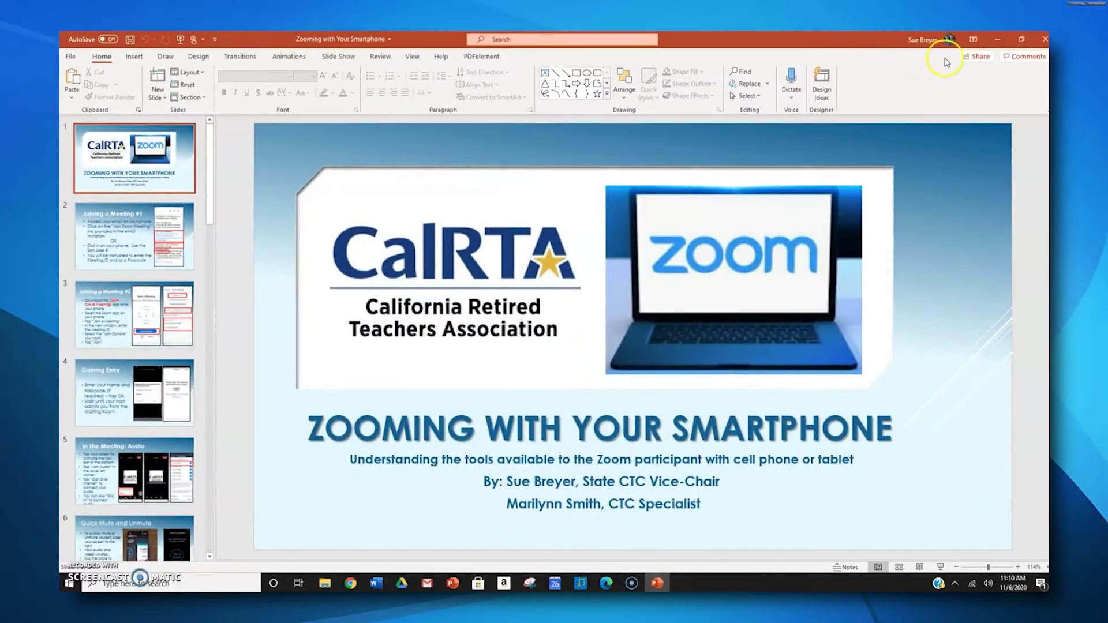
pyautogui.click(1019, 40)
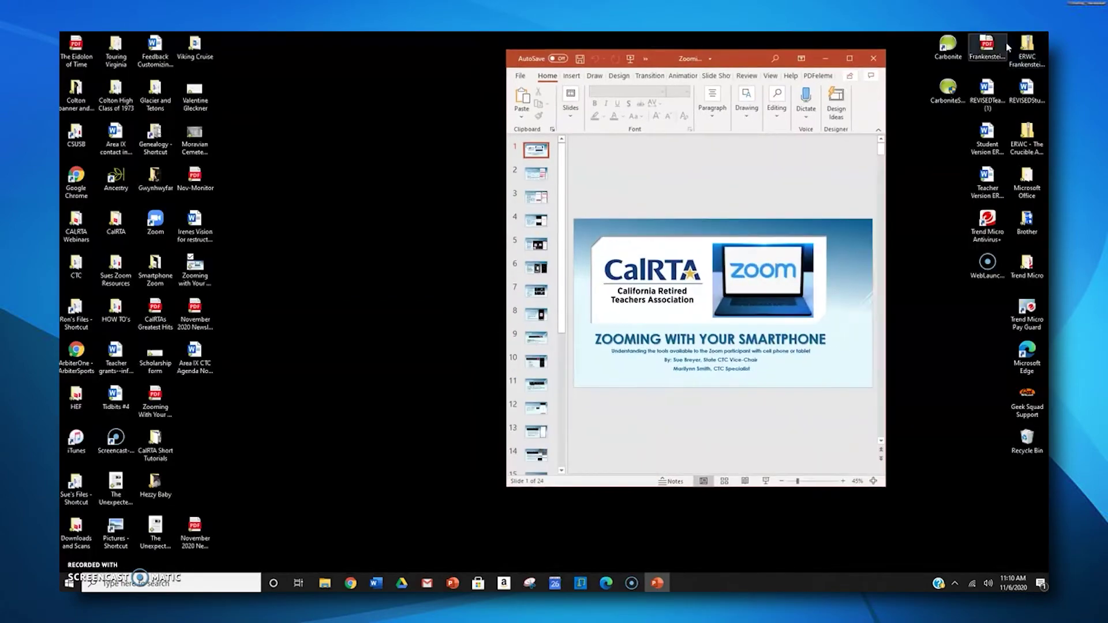
pyautogui.click(843, 55)
pyautogui.moveTo(745, 55); pyautogui.dragTo(811, 81)
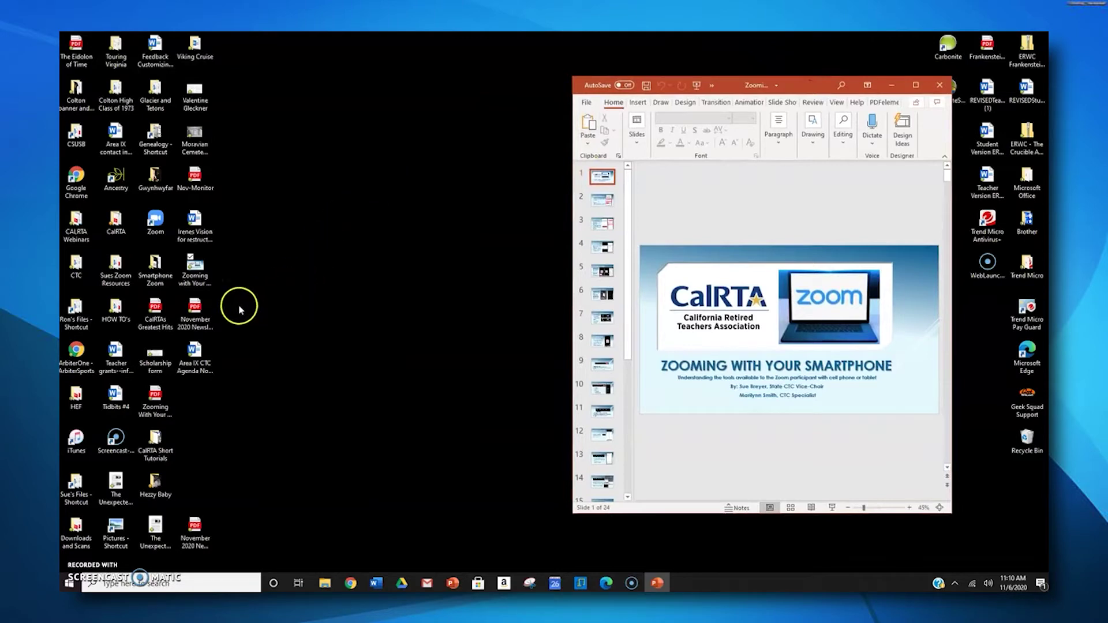
# - Open the November 2020 newsletter PDF from the desktop and arrange its restored window beside the presentation
pyautogui.doubleClick(203, 321)
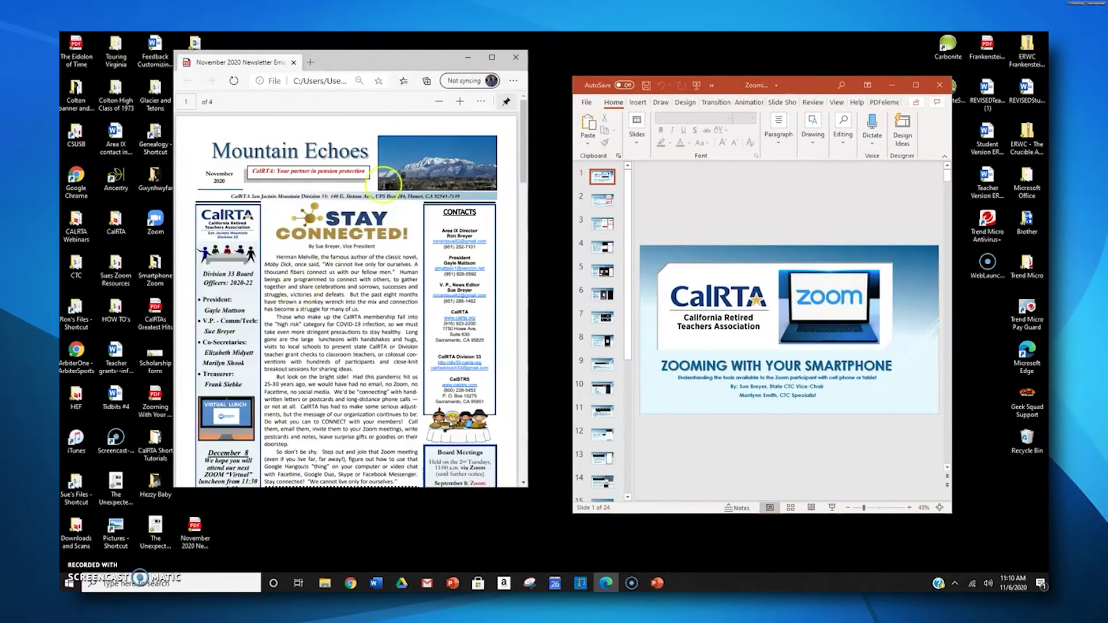
pyautogui.moveTo(400, 70); pyautogui.dragTo(423, 98)
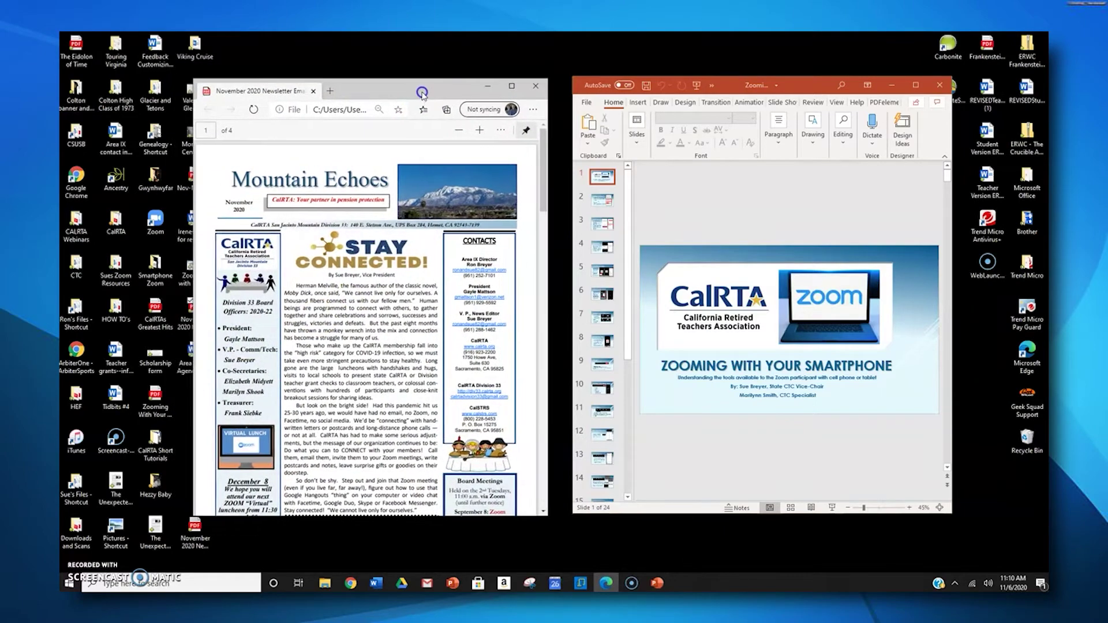
pyautogui.click(513, 86)
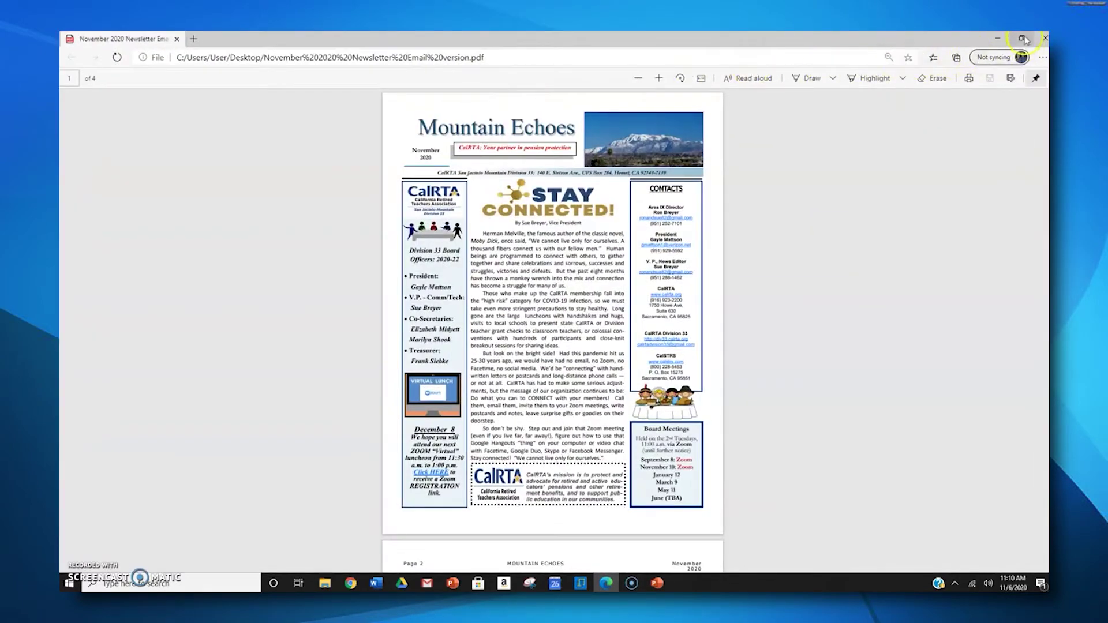
pyautogui.click(1023, 38)
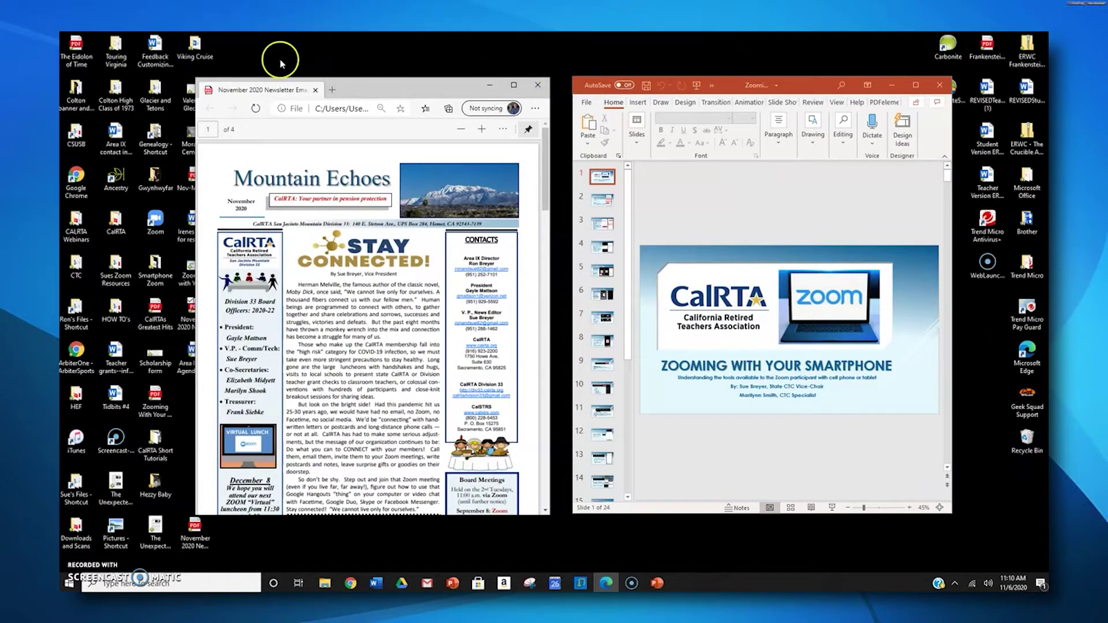
# - Open Google Chrome, sign in to Zoom with the first listed Google account, and maximize the browser window
pyautogui.click(81, 186)
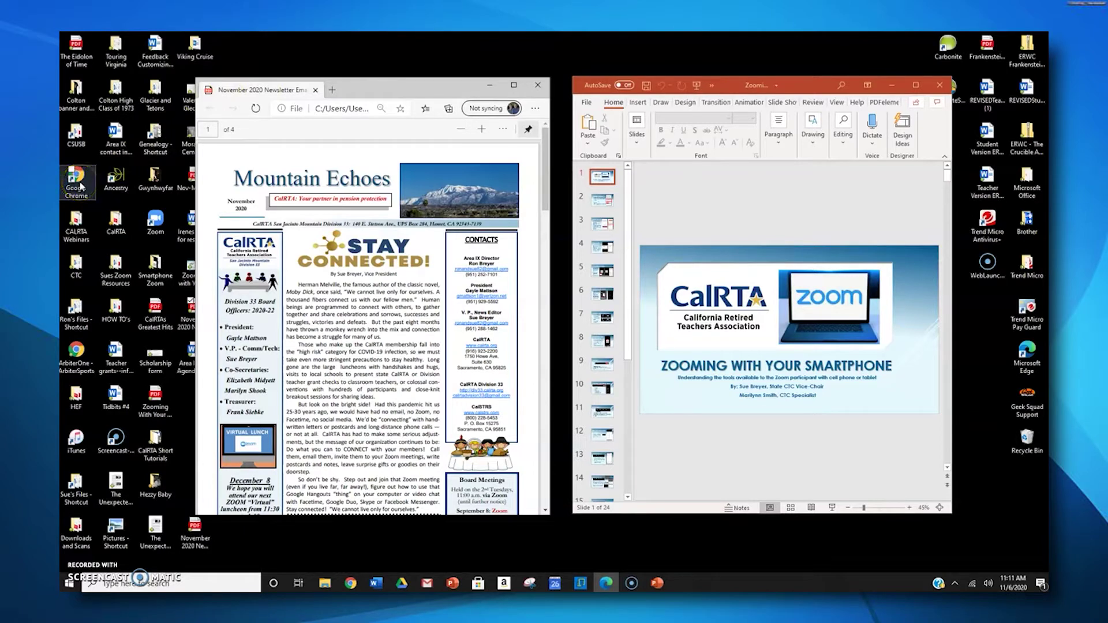
pyautogui.doubleClick(81, 186)
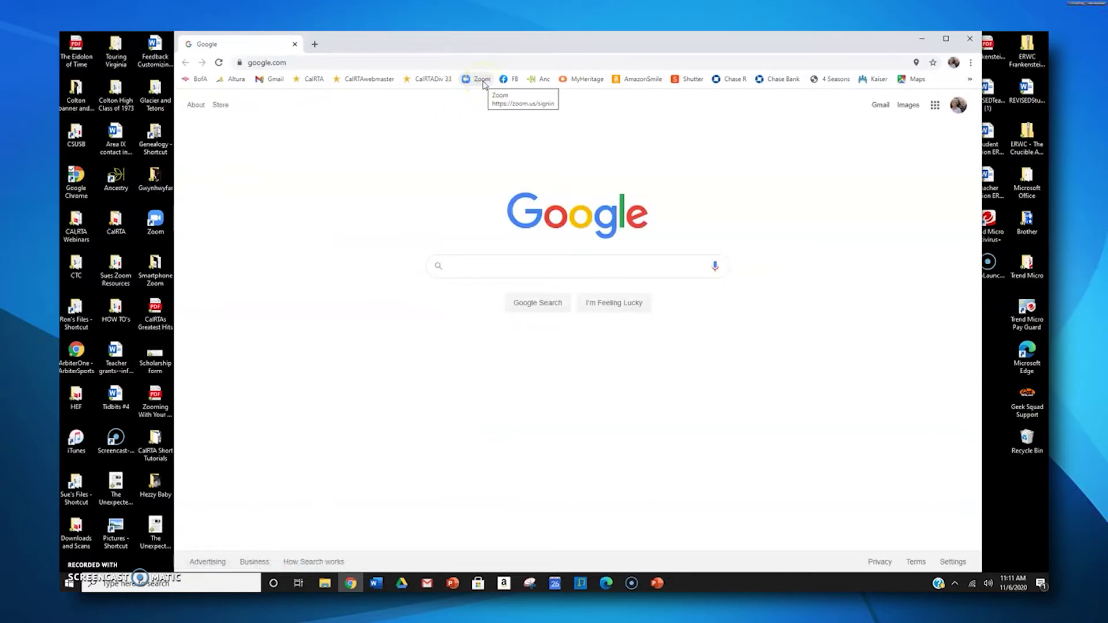
pyautogui.click(483, 83)
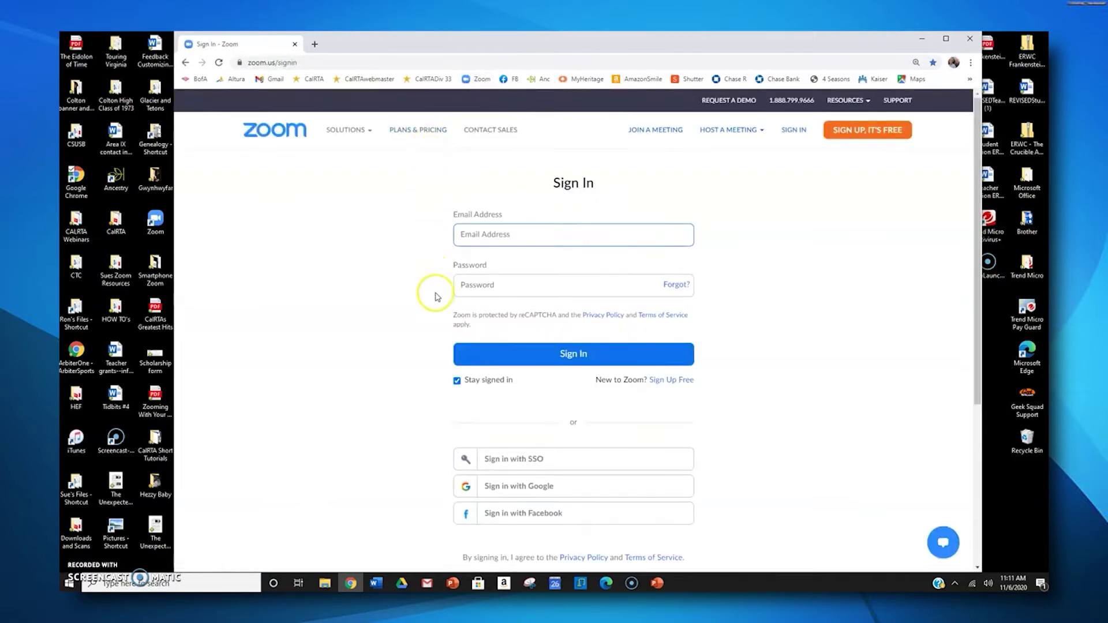
pyautogui.click(573, 491)
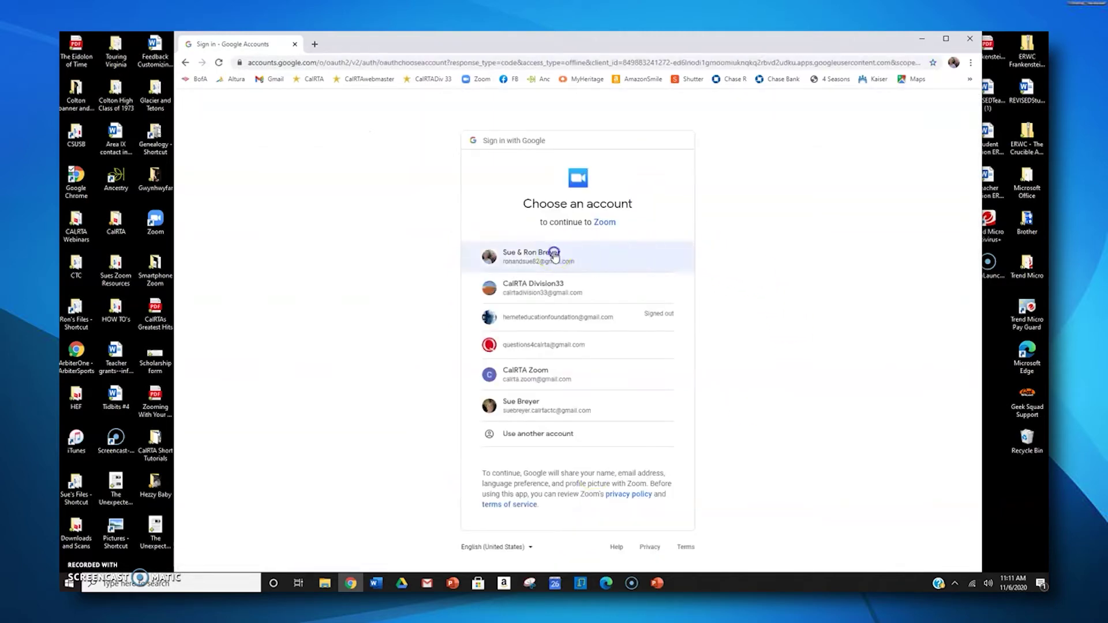
pyautogui.click(550, 254)
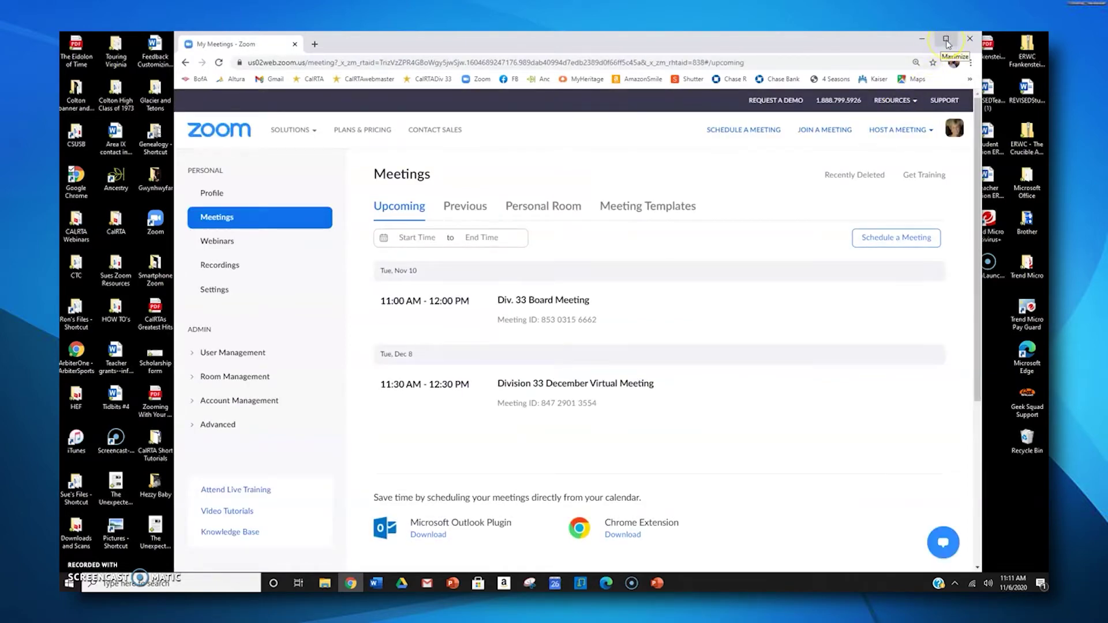
pyautogui.click(947, 40)
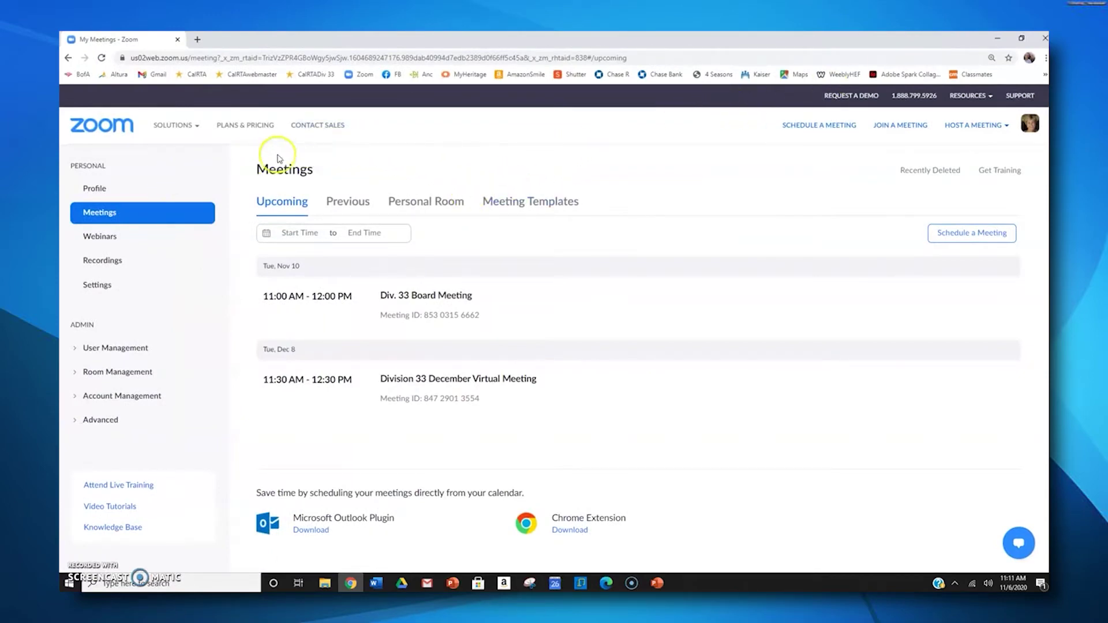
# - Host a Zoom meeting with video on and show the meeting in full screen
pyautogui.click(962, 128)
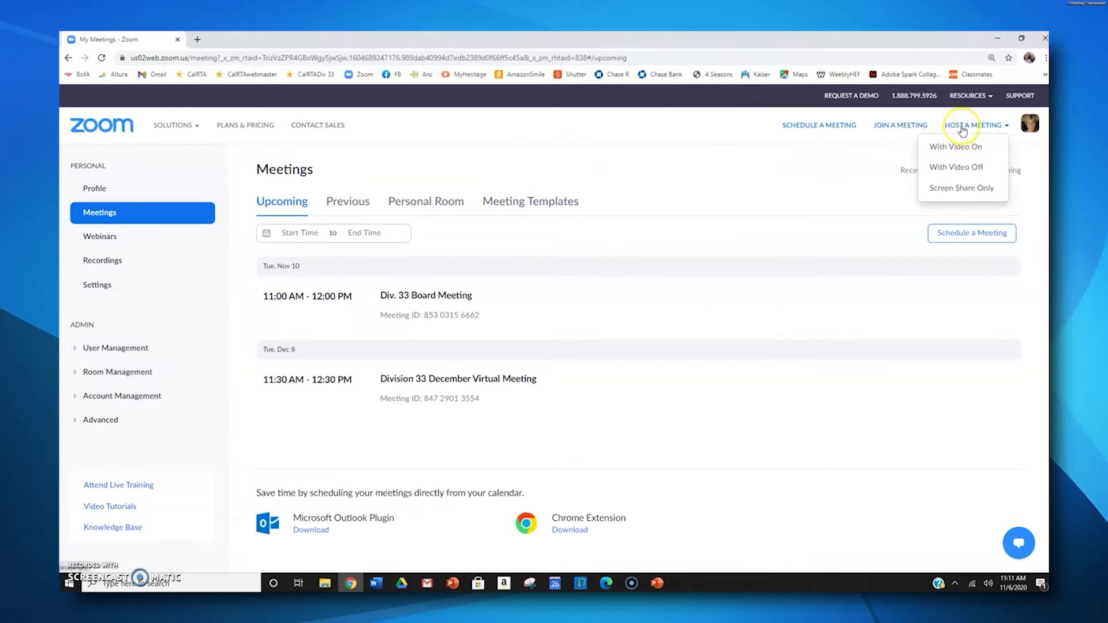
pyautogui.click(962, 148)
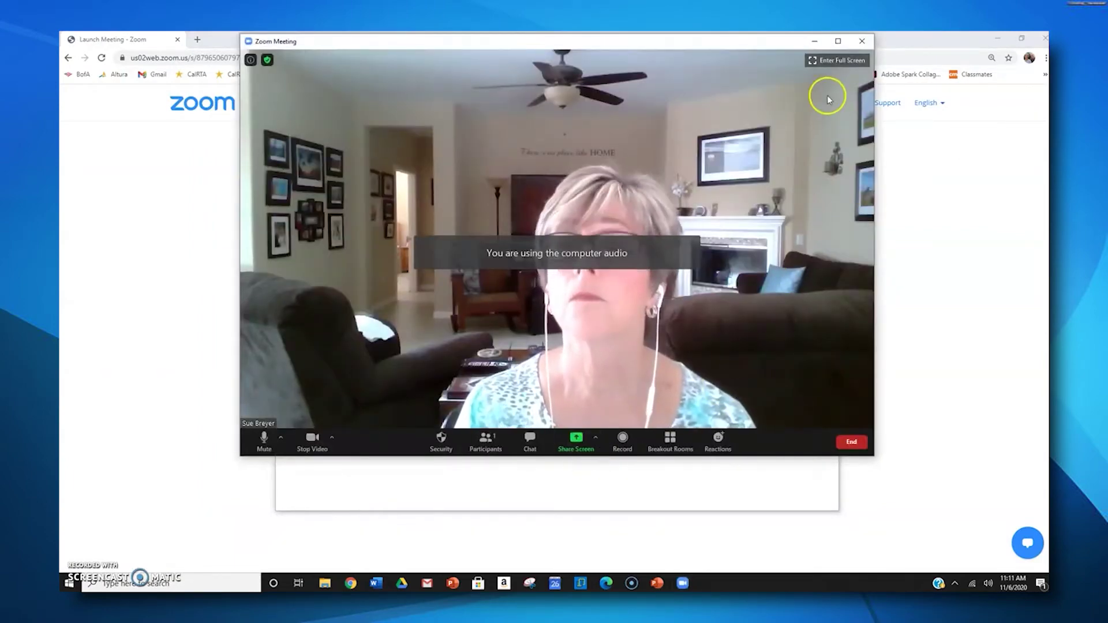
pyautogui.click(825, 61)
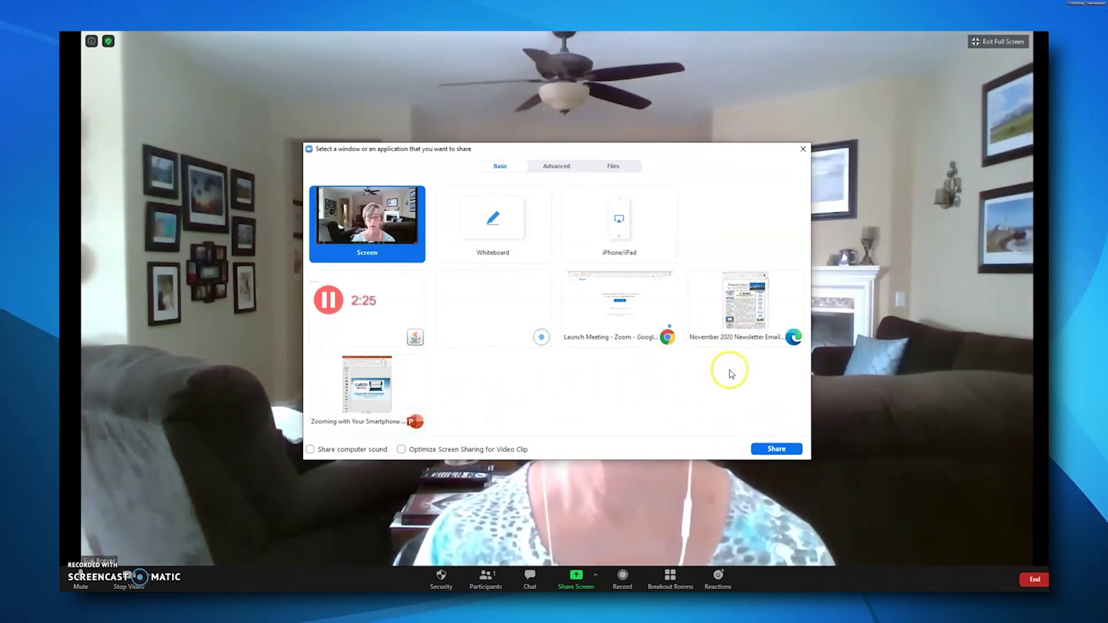
# - Share the November 2020 newsletter window in the meeting and minimize the Zoom home and Chrome windows behind it
pyautogui.click(749, 315)
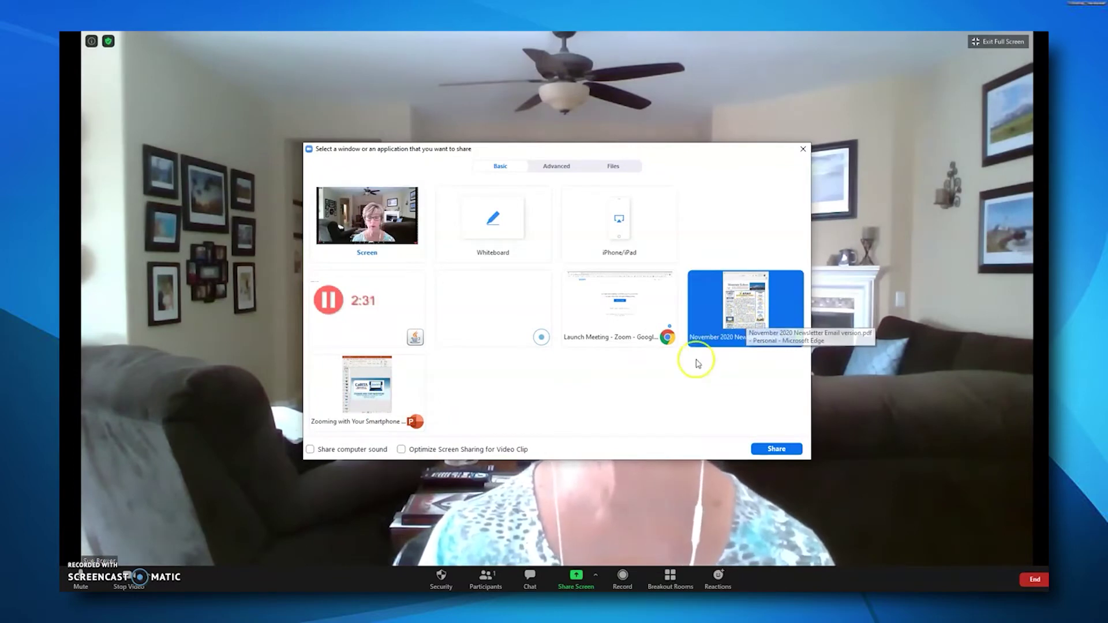
pyautogui.click(777, 449)
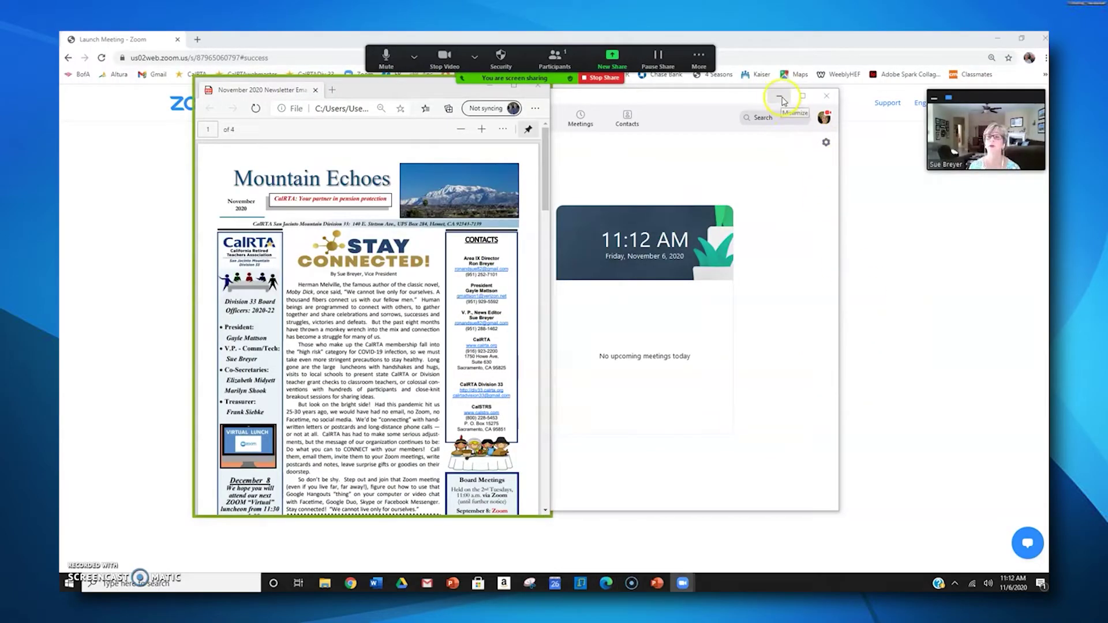
pyautogui.click(780, 98)
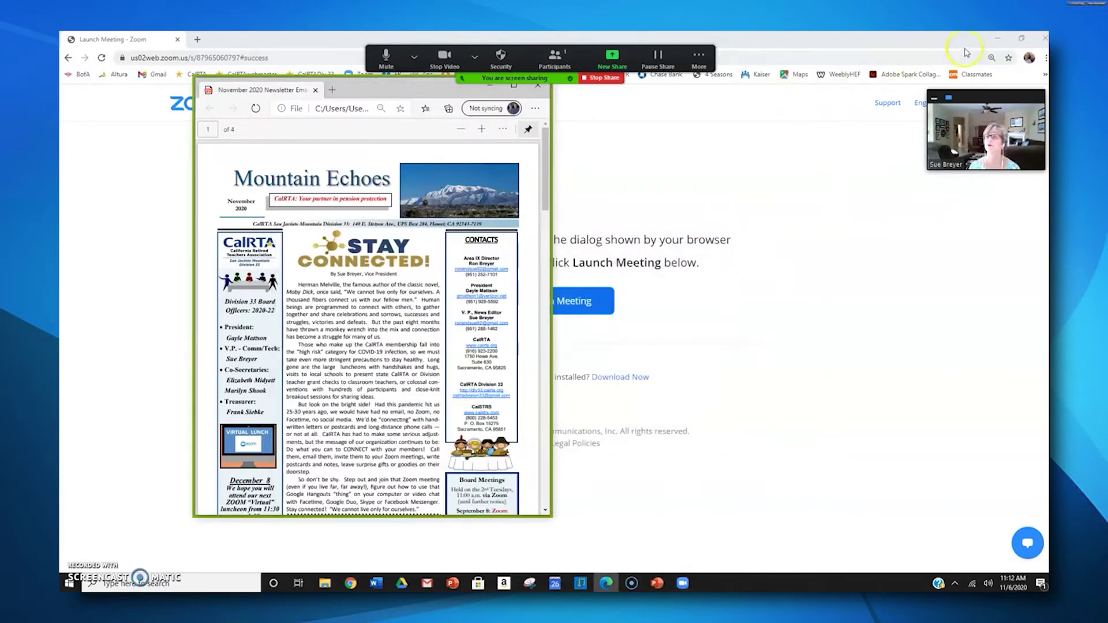
pyautogui.click(998, 41)
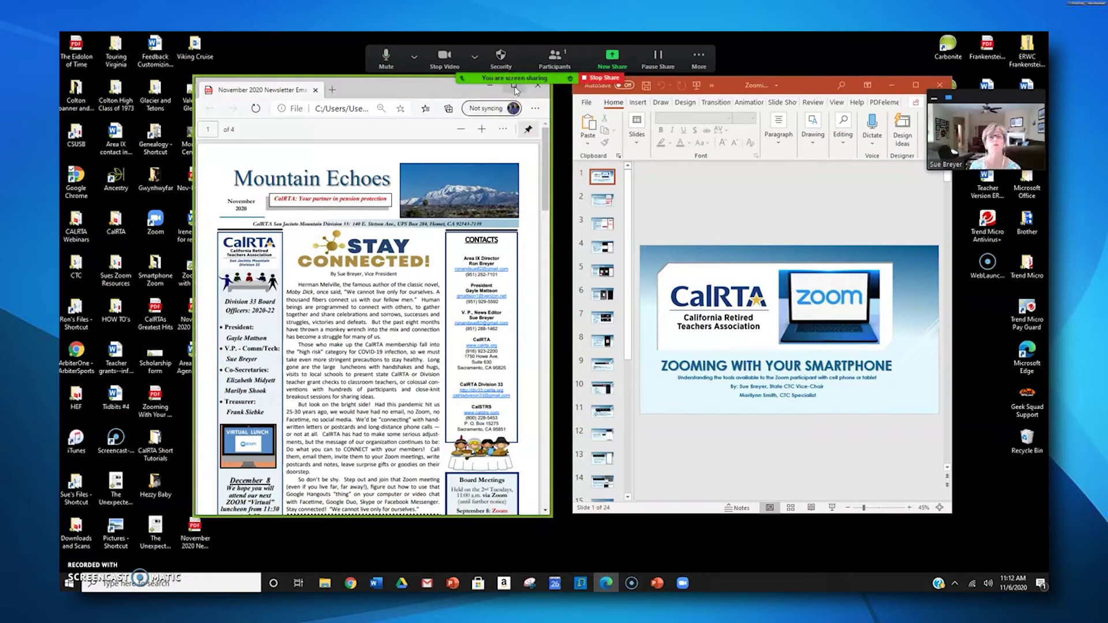
# - Maximize the shared newsletter and show participants its second page before returning to the first
pyautogui.click(514, 86)
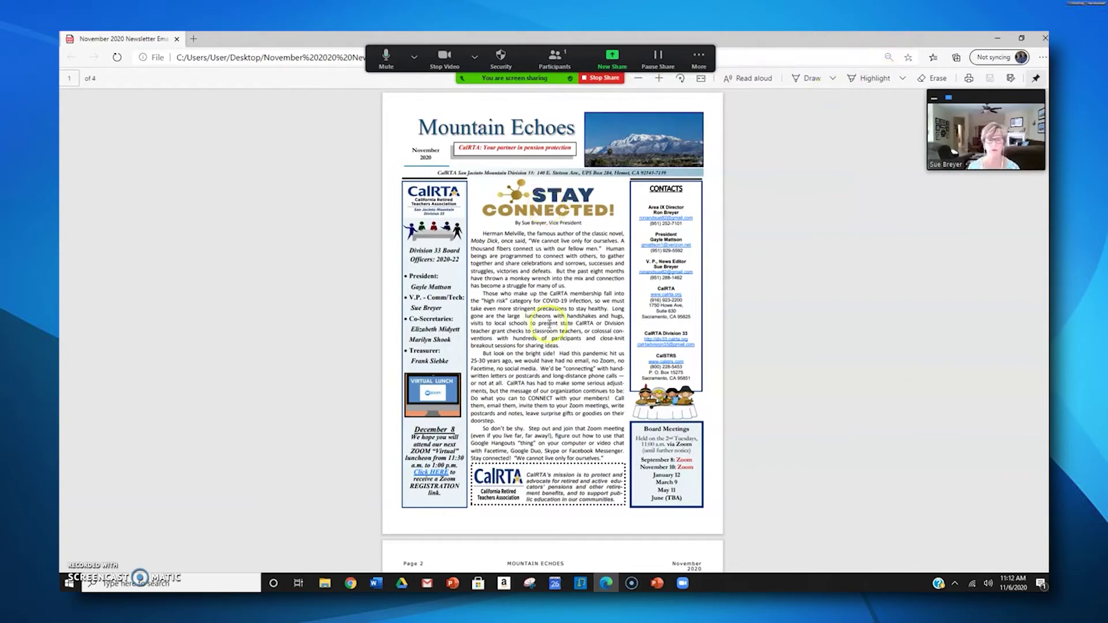
pyautogui.scroll(-8, 549, 324)
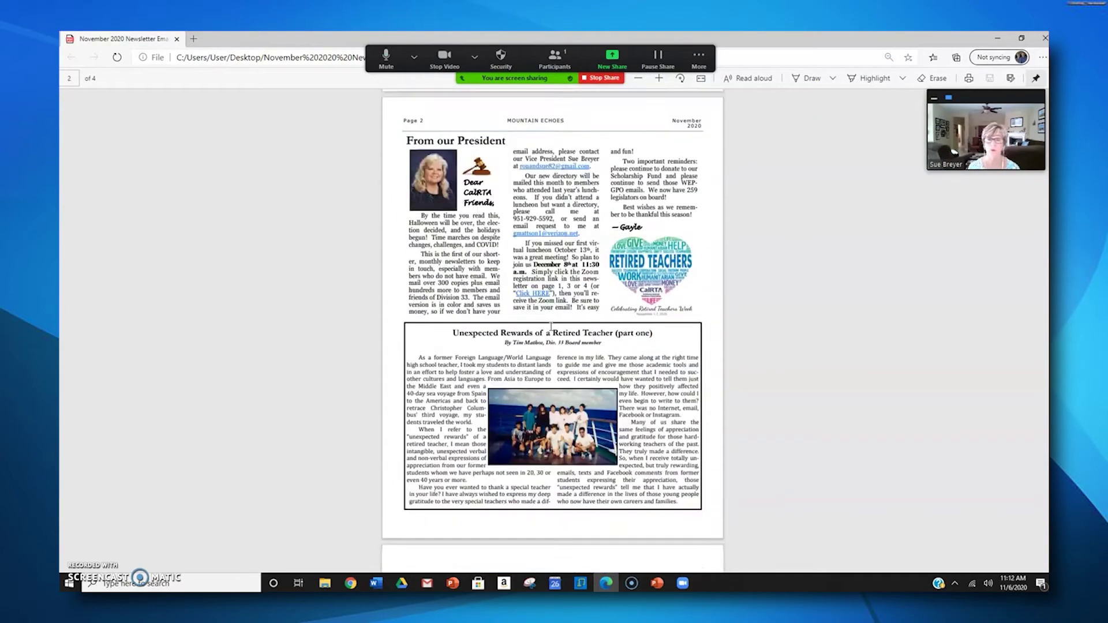
pyautogui.scroll(-1, 551, 328)
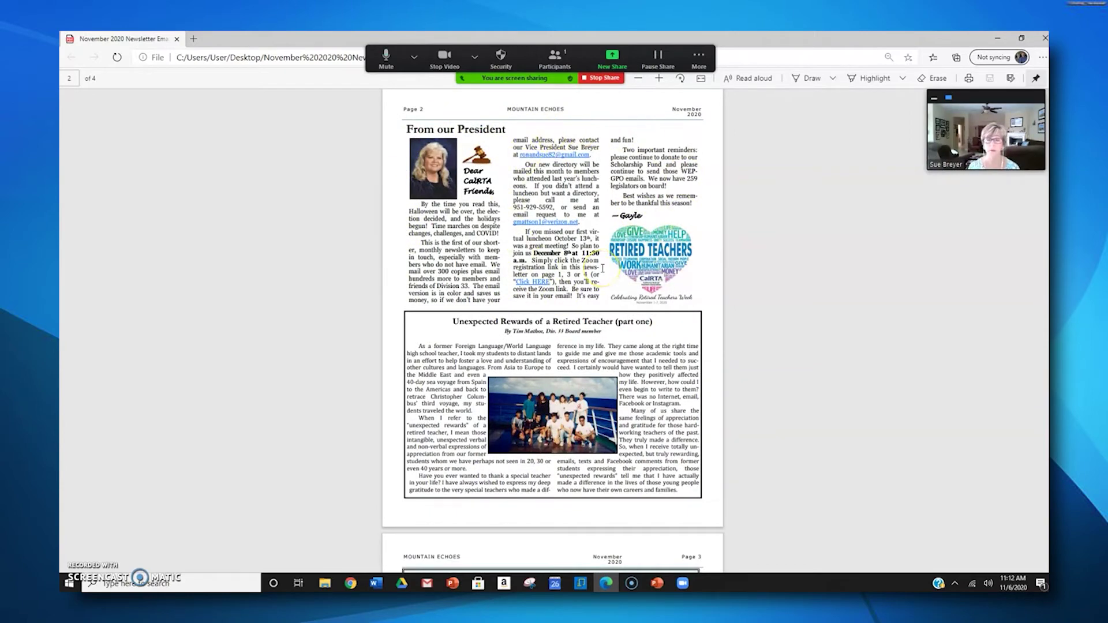
pyautogui.scroll(8, 602, 268)
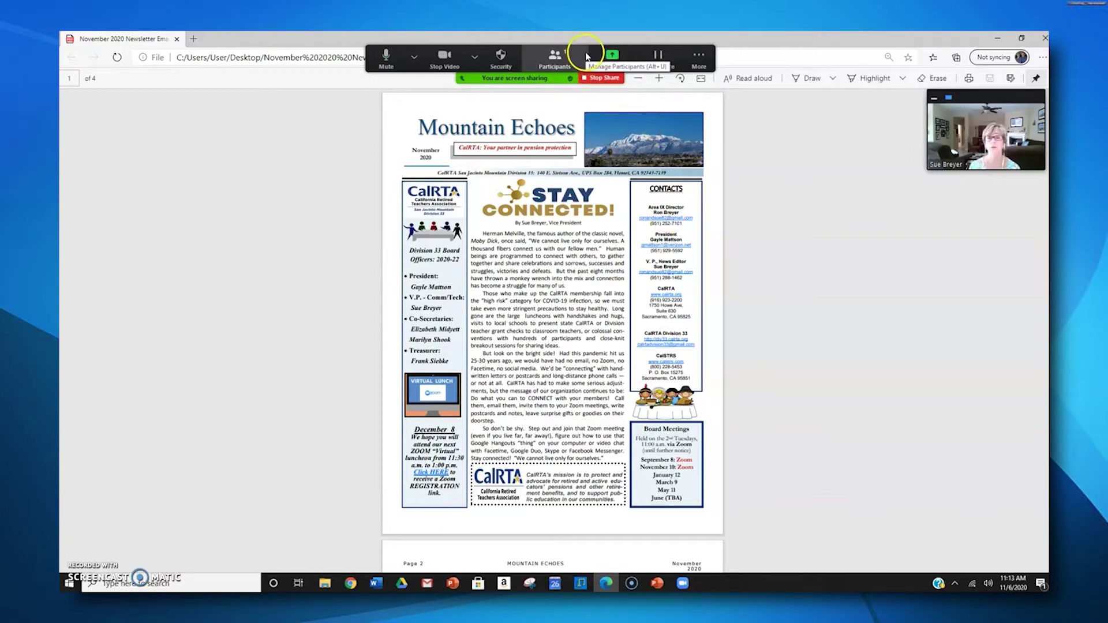
# - Move the floating meeting controls to the lower-left corner and reposition the video thumbnail beside the newsletter page near the upper-right corner
pyautogui.moveTo(586, 56); pyautogui.dragTo(295, 524)
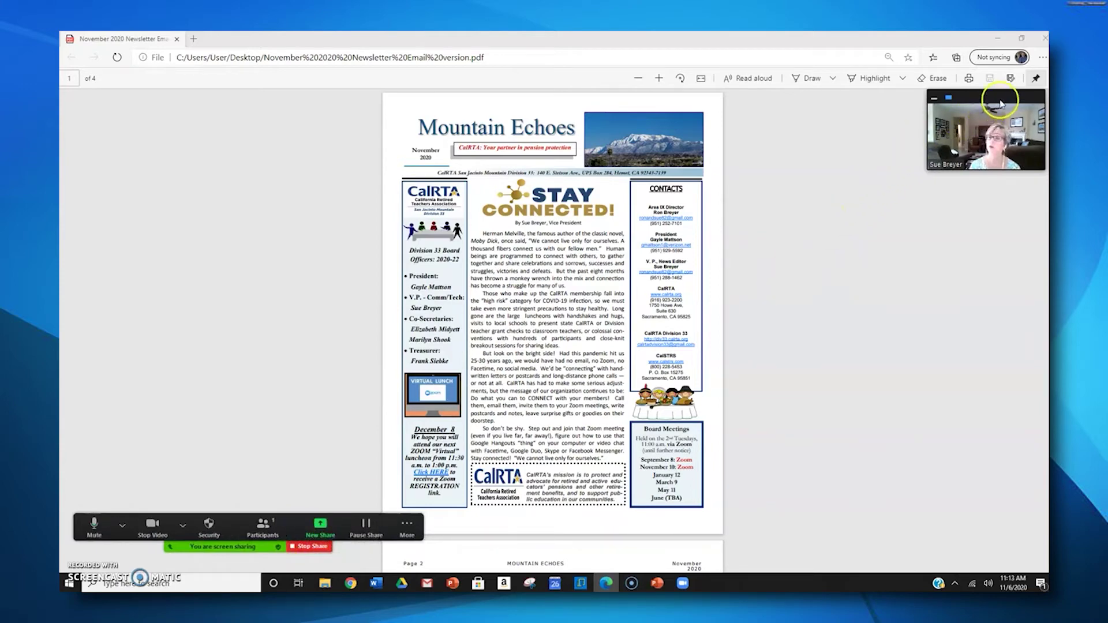
pyautogui.moveTo(1001, 103); pyautogui.dragTo(817, 116)
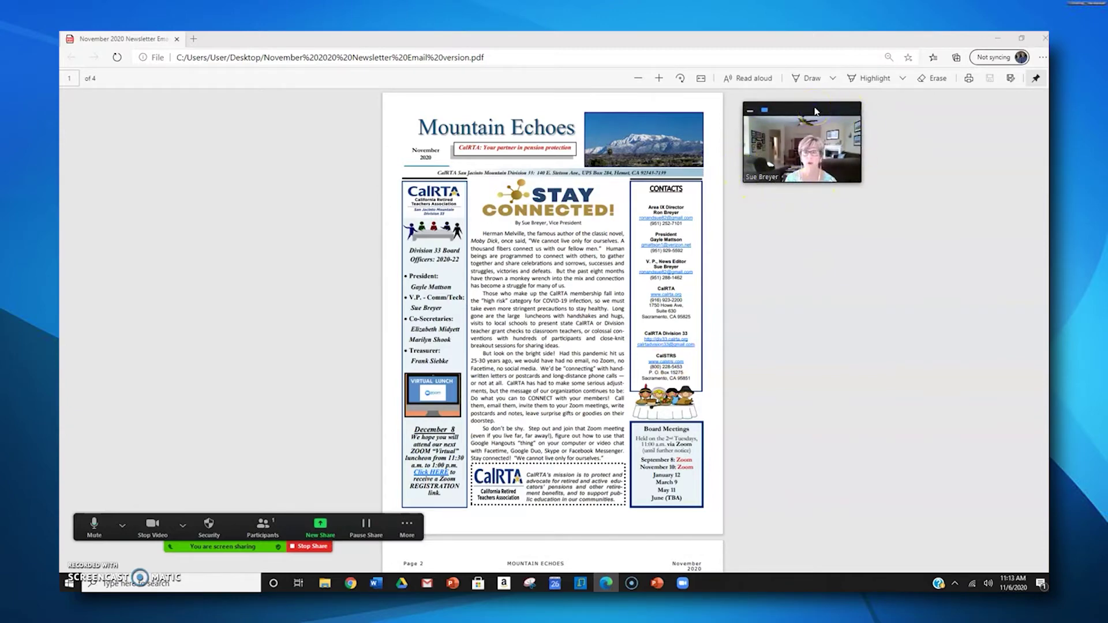
pyautogui.moveTo(815, 113); pyautogui.dragTo(985, 105)
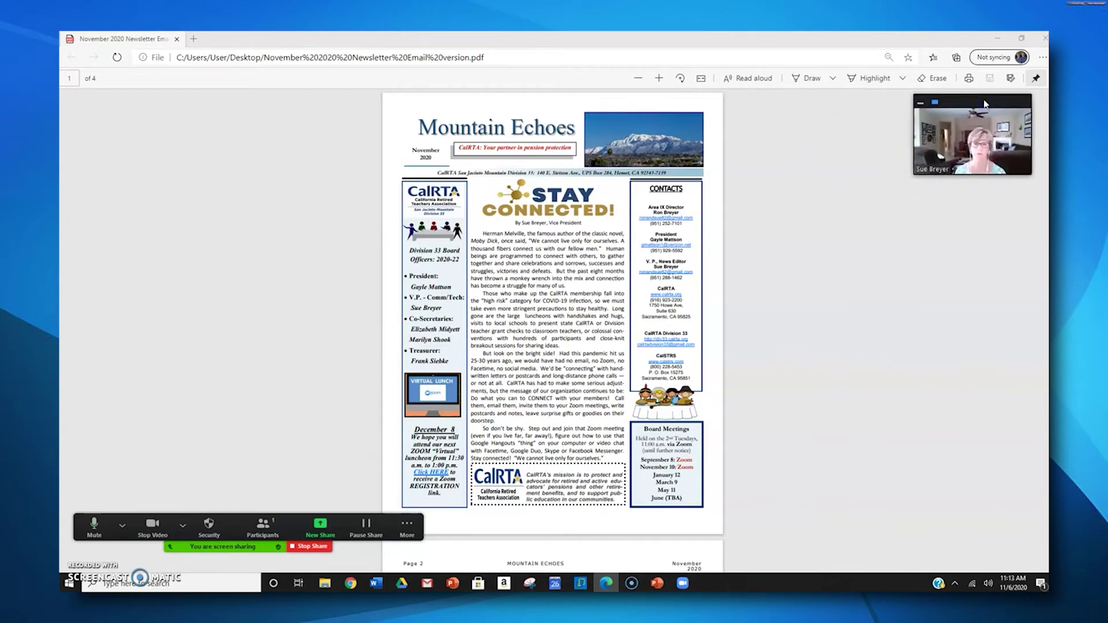
# - Switch from sharing the newsletter to sharing the Zooming with Your Smartphone presentation window
pyautogui.click(765, 197)
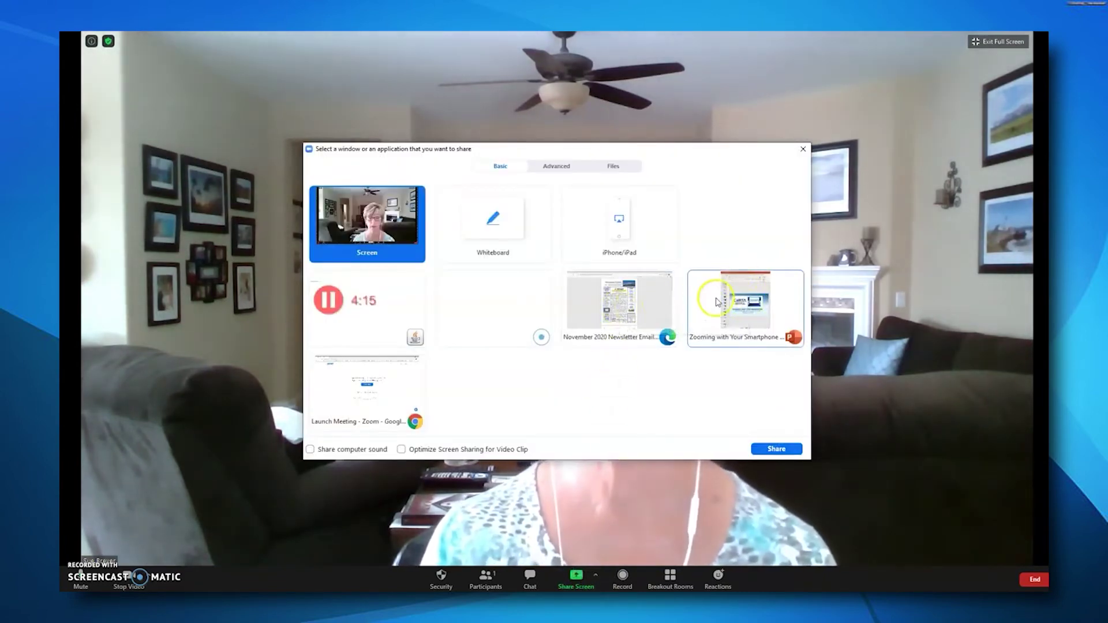
pyautogui.click(750, 307)
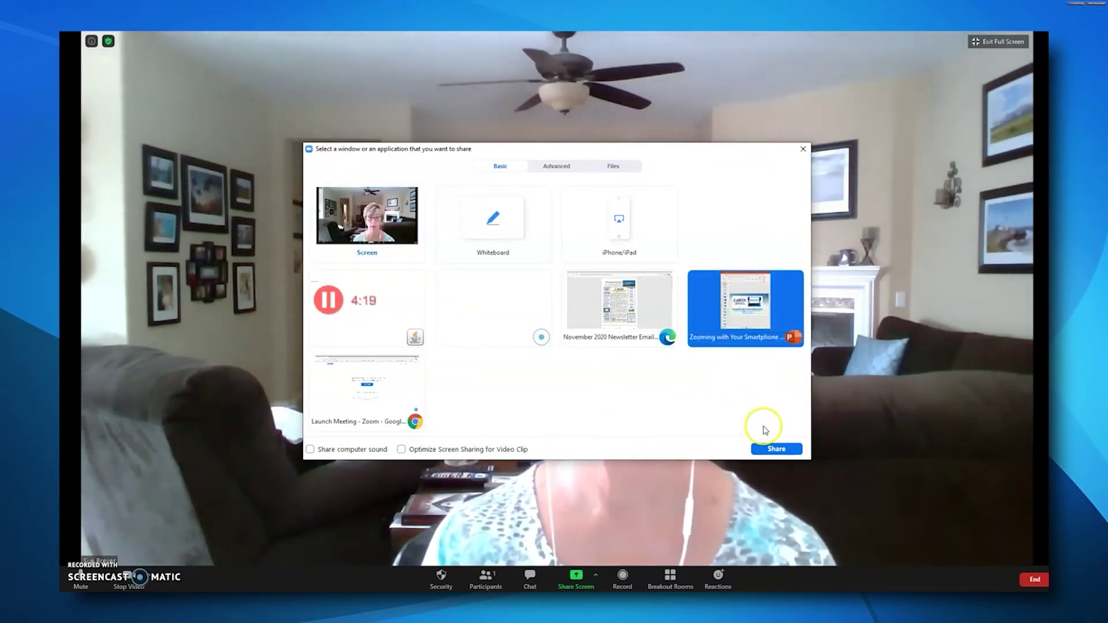
pyautogui.click(775, 449)
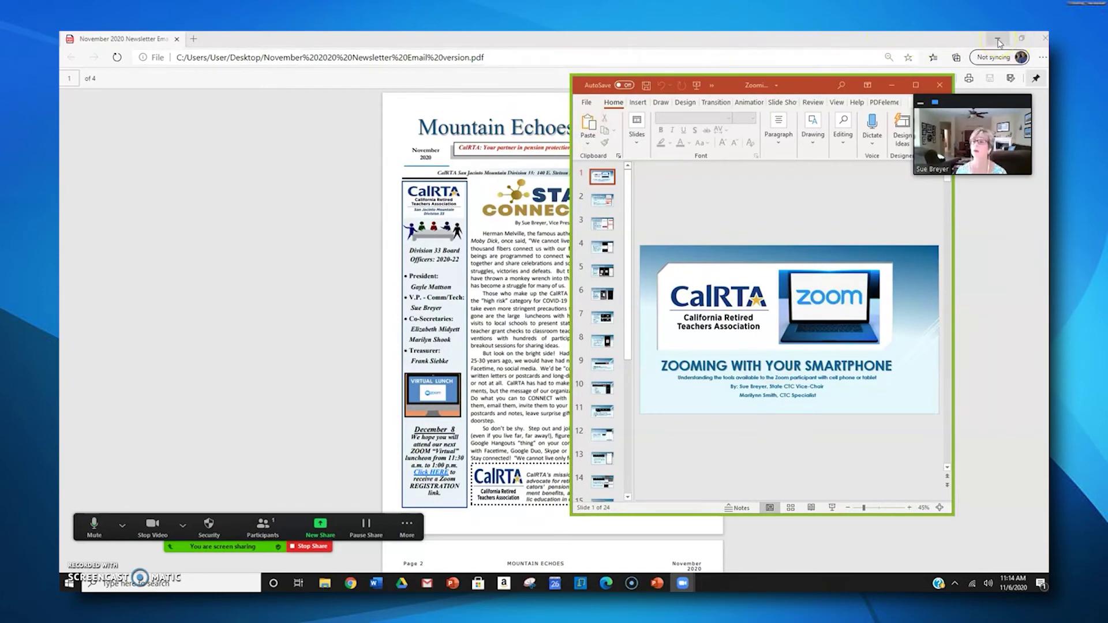
# - Minimize the newsletter window and maximize the shared presentation
pyautogui.click(998, 40)
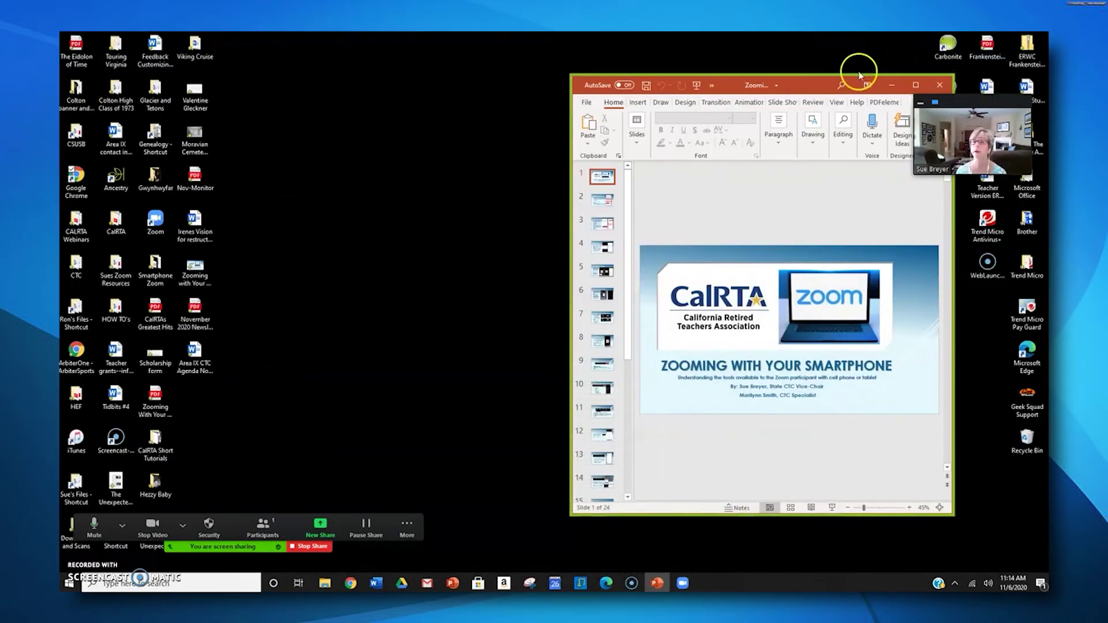
pyautogui.moveTo(817, 85); pyautogui.dragTo(628, 68)
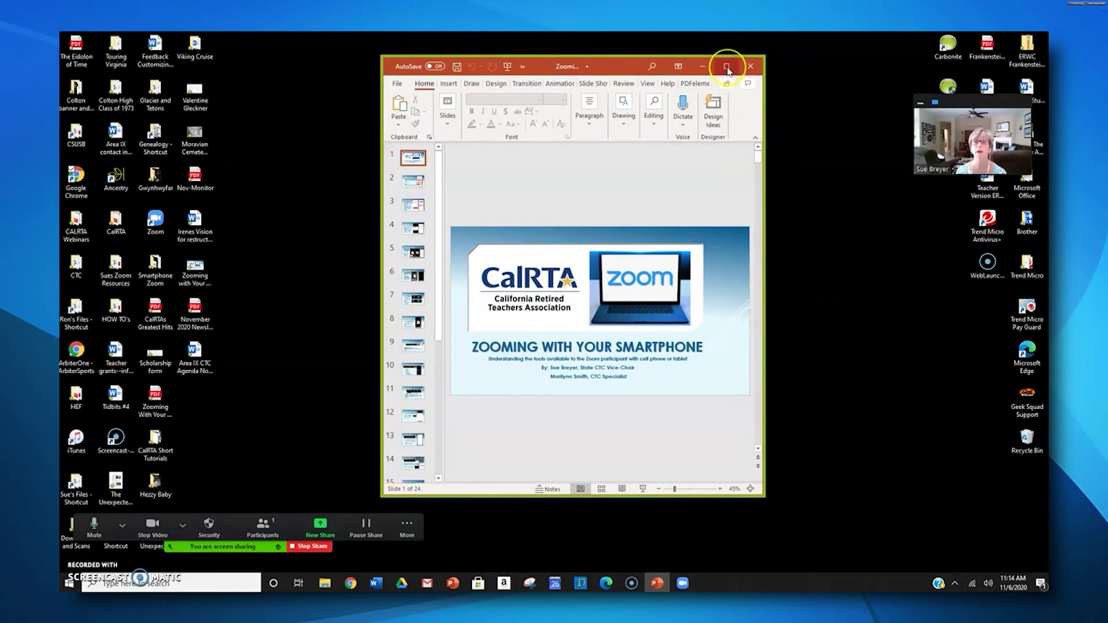
pyautogui.click(727, 68)
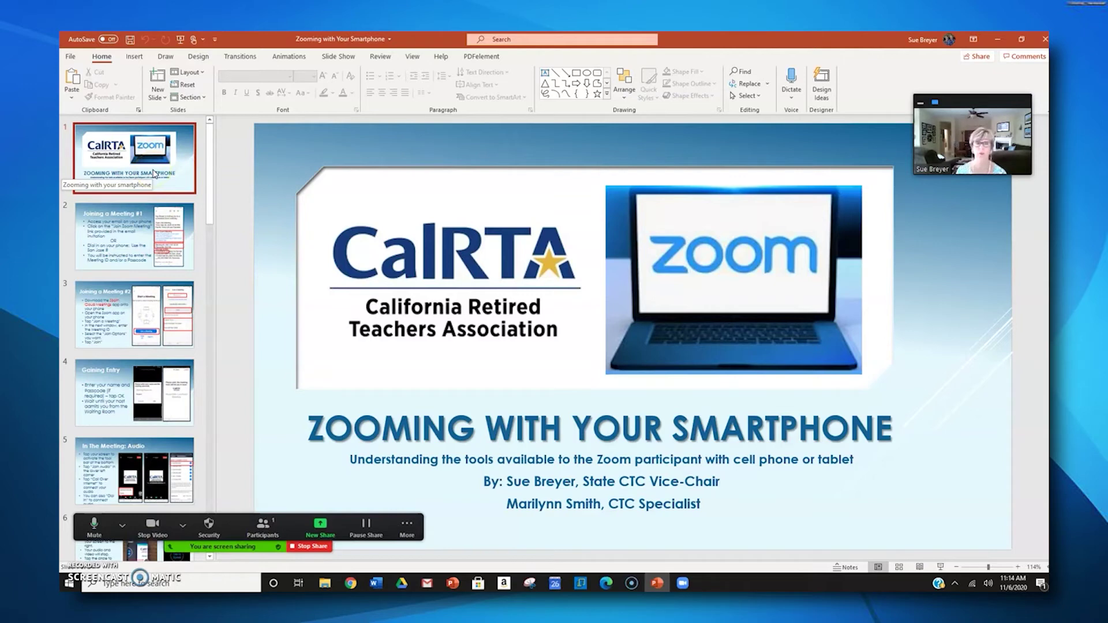
# - Start the slide show from the beginning and advance to the Joining a Meeting #2 slide
pyautogui.click(311, 161)
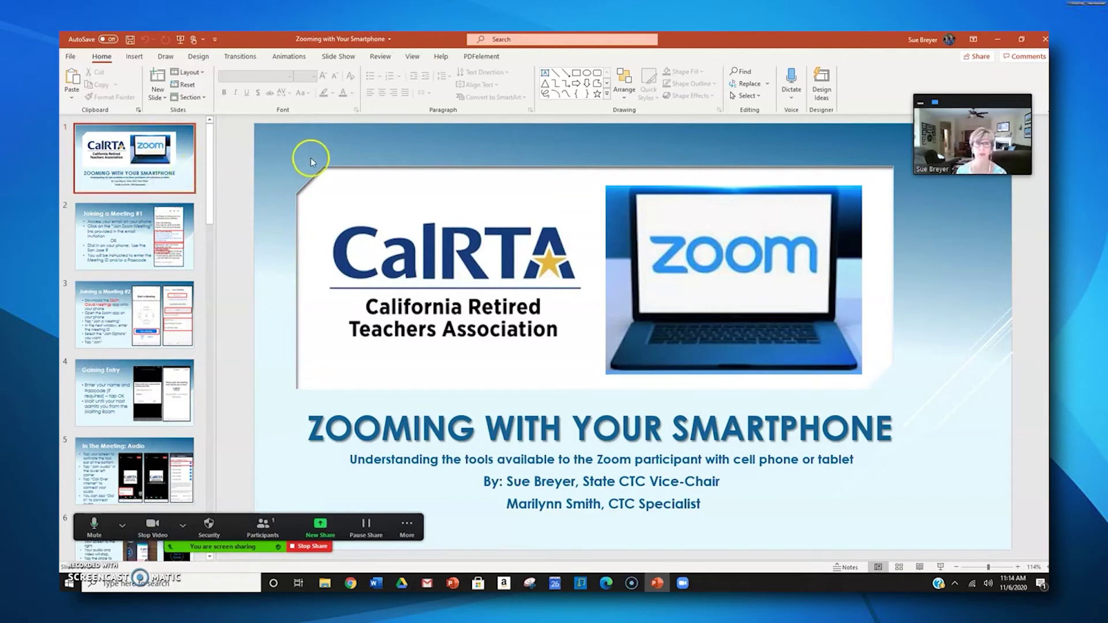
pyautogui.click(338, 56)
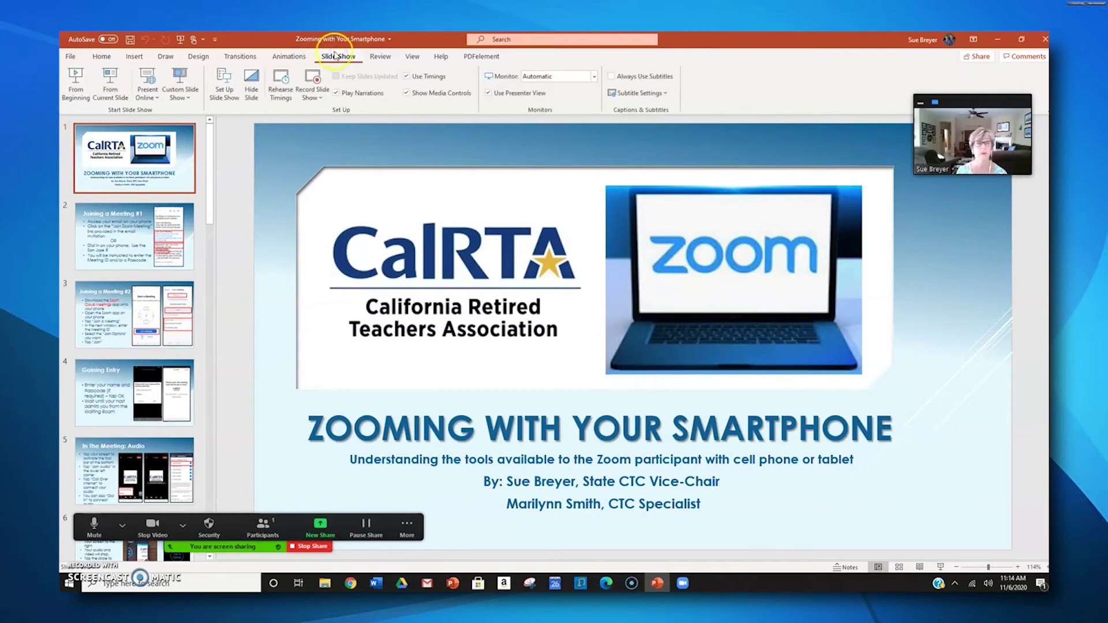
pyautogui.click(80, 88)
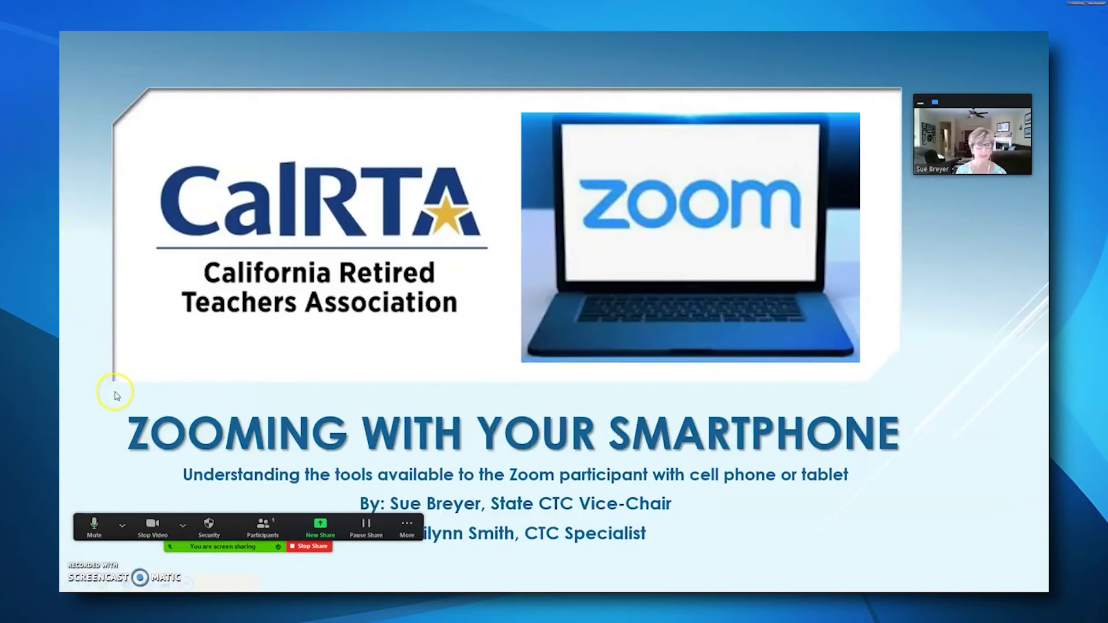
pyautogui.click(102, 445)
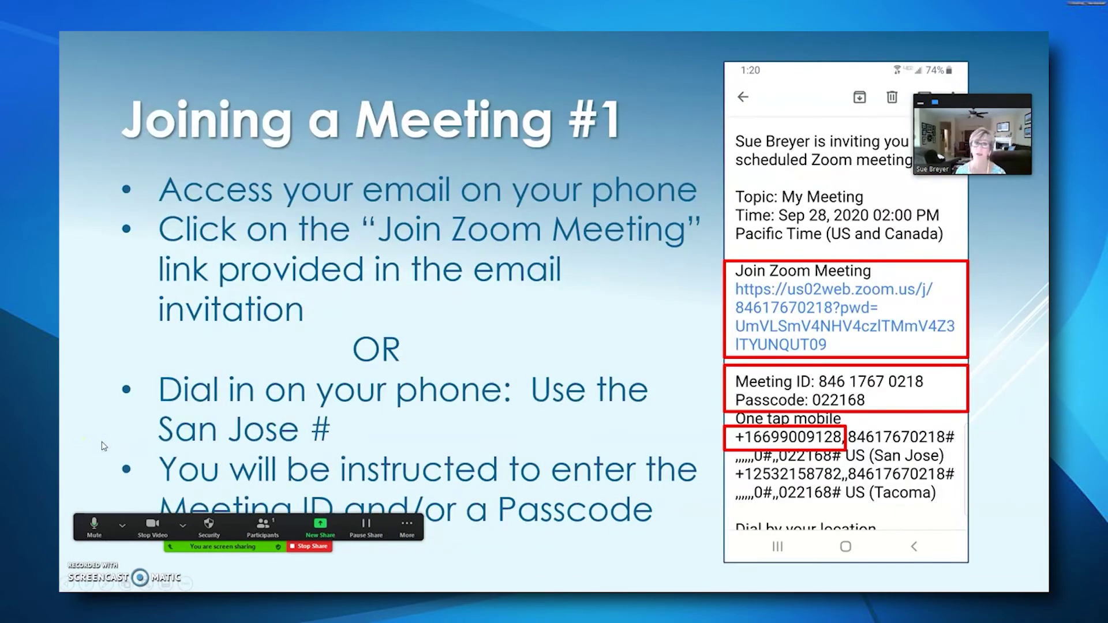
pyautogui.click(103, 442)
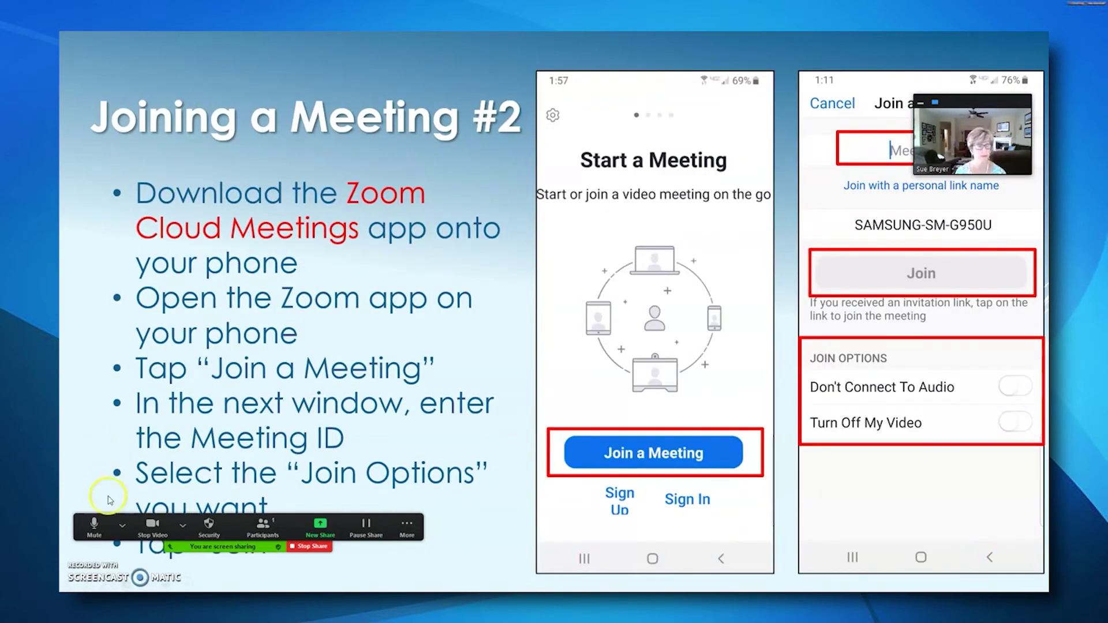
# - Stop sharing the presentation window and start a new share of the entire screen
pyautogui.click(122, 525)
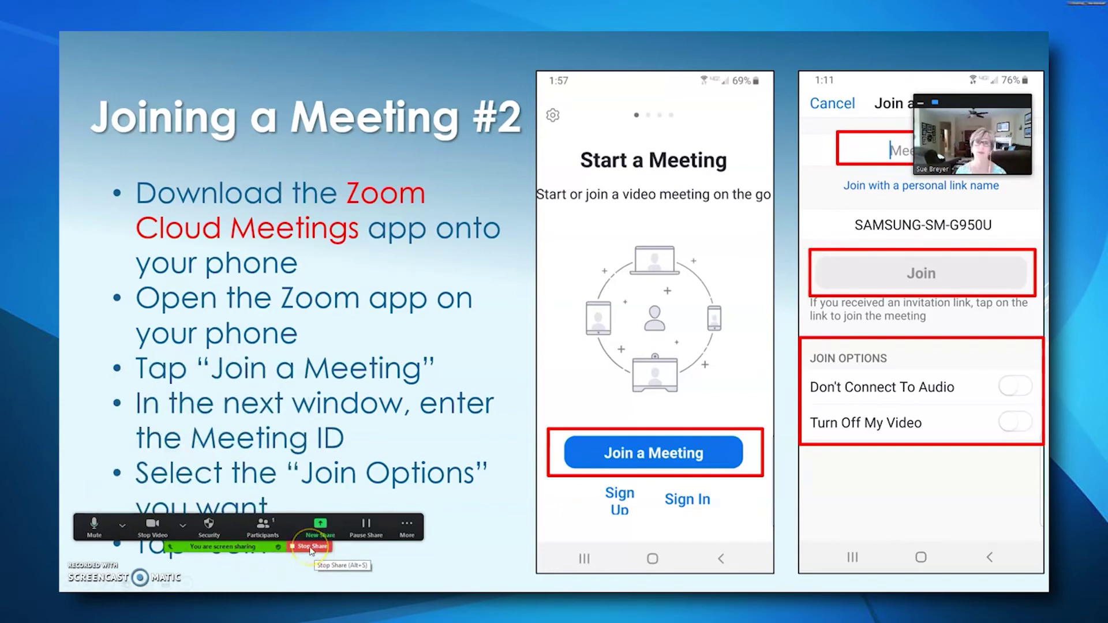
pyautogui.click(310, 548)
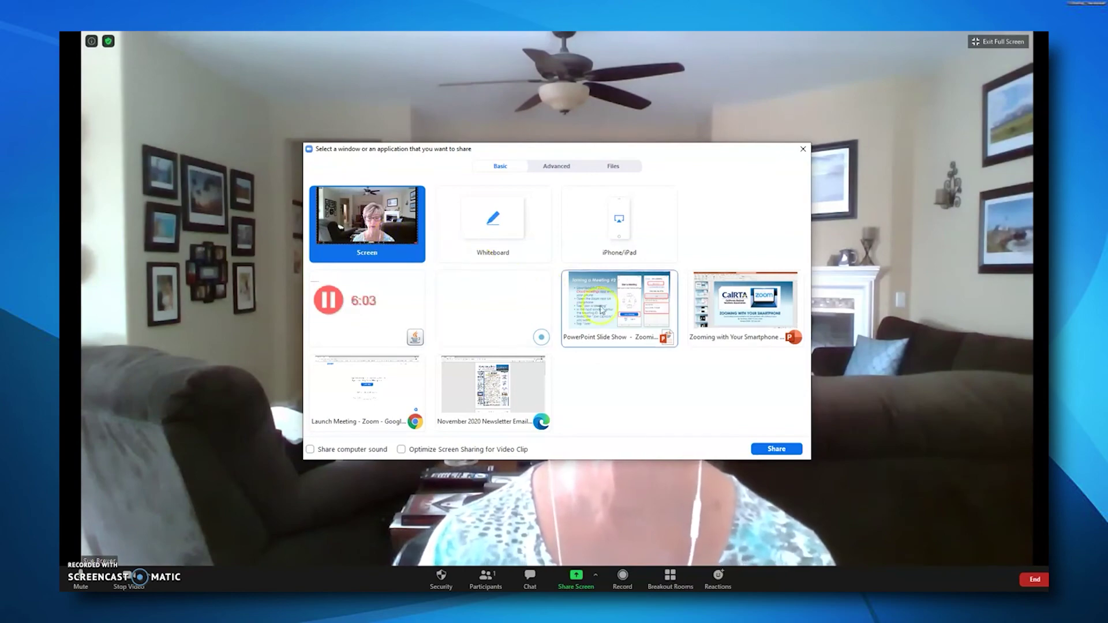
pyautogui.click(777, 450)
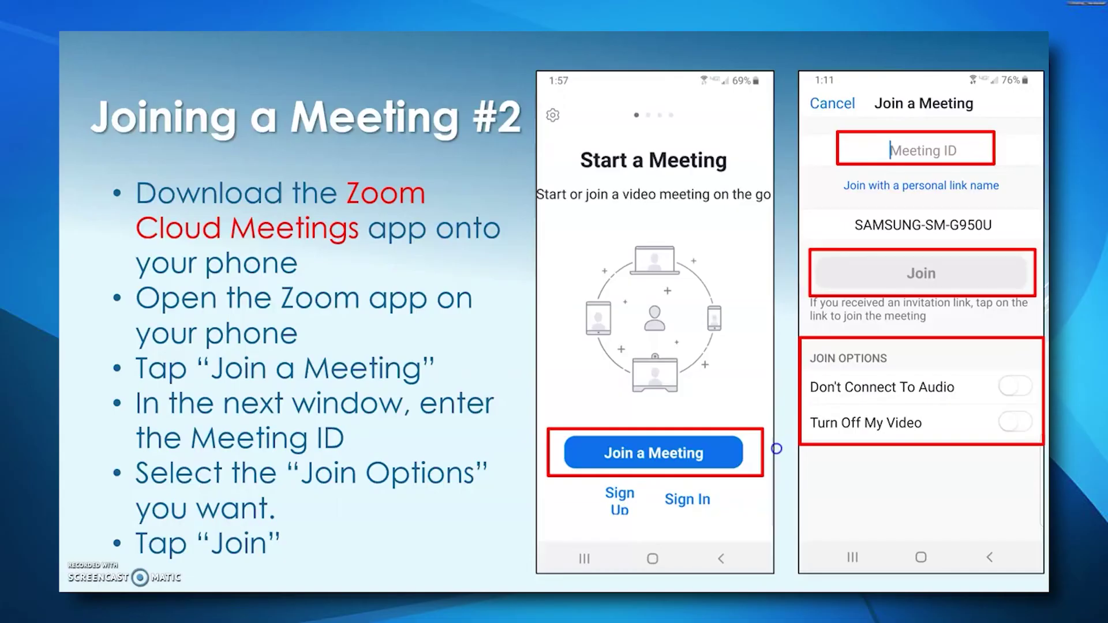
# - End the slide show and close the Zooming with Your Smartphone presentation to reveal the shared desktop
pyautogui.click(835, 188)
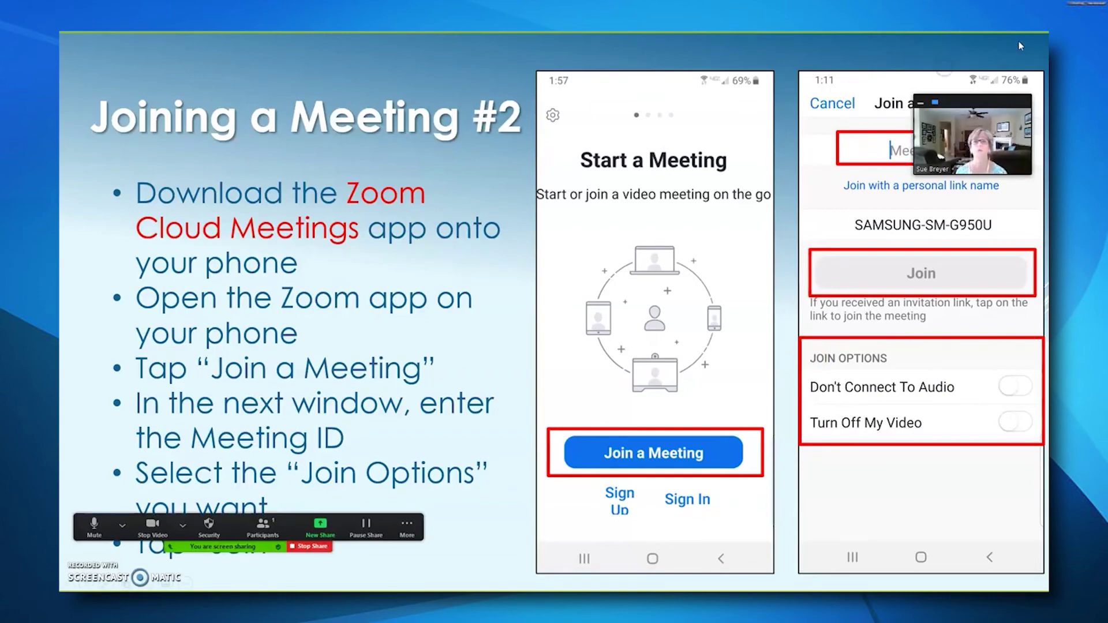
pyautogui.press('Escape')
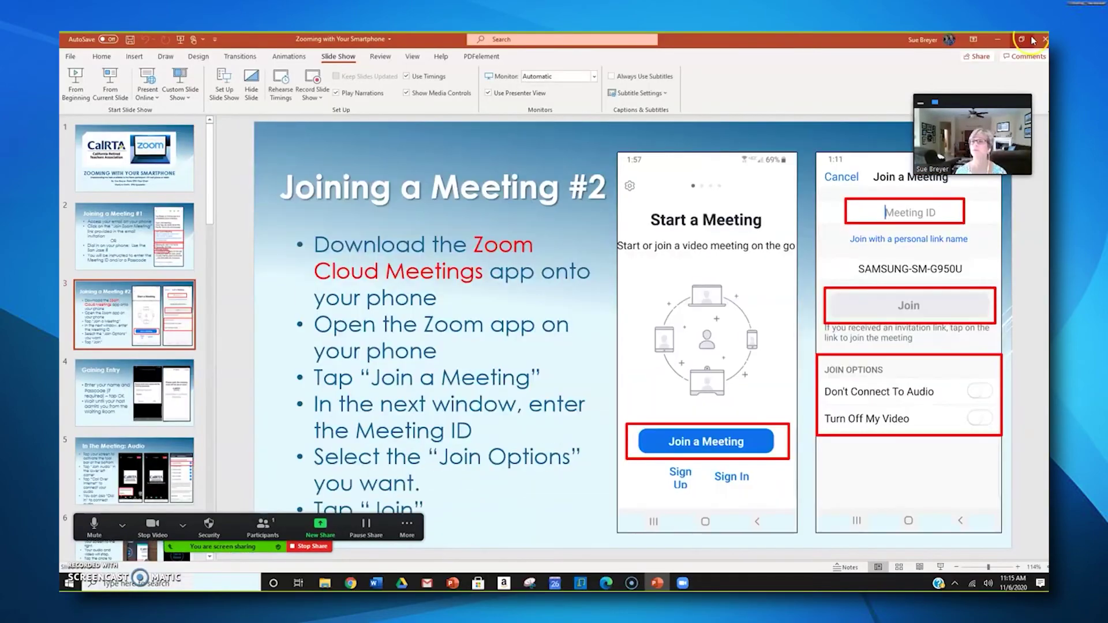
pyautogui.click(1044, 40)
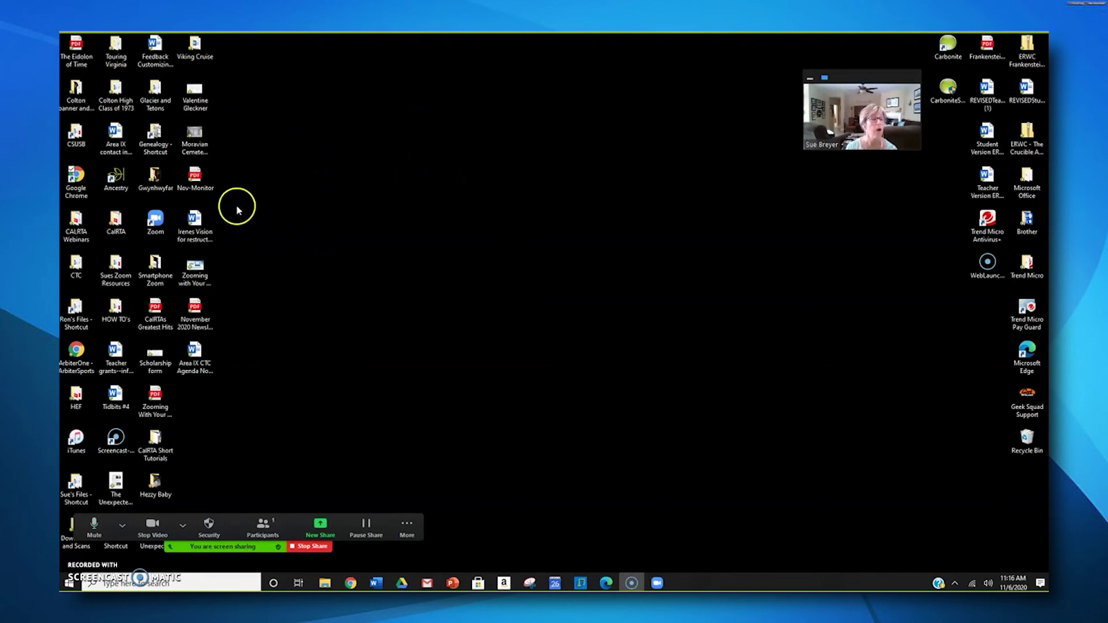
# - Show participants the Nov-Monitor PDF from the desktop, and close its browser window
pyautogui.click(195, 176)
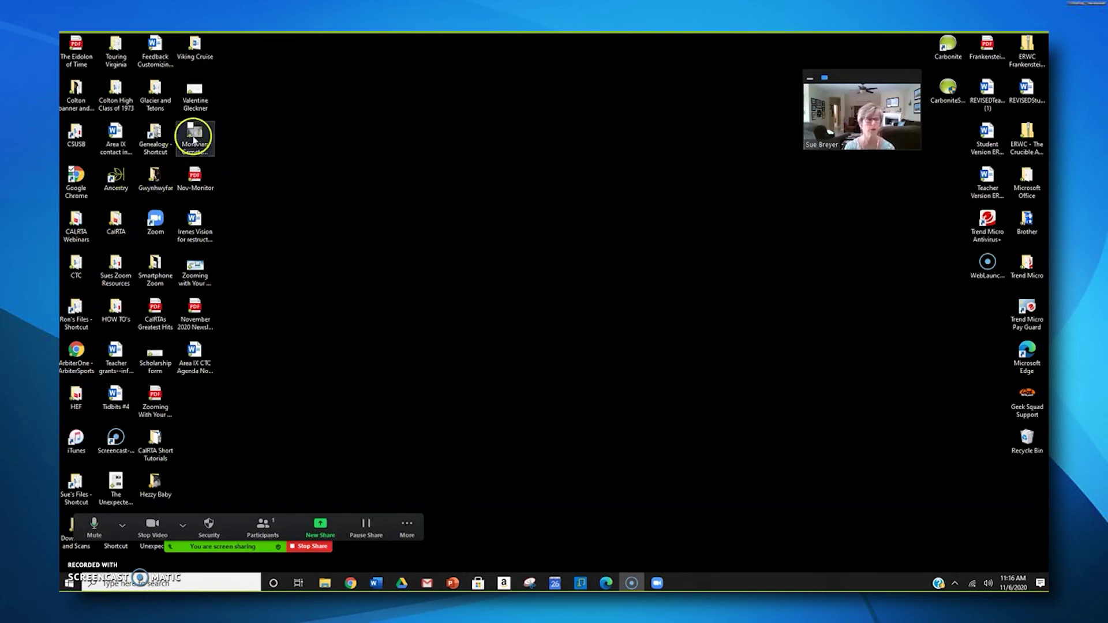
pyautogui.doubleClick(202, 182)
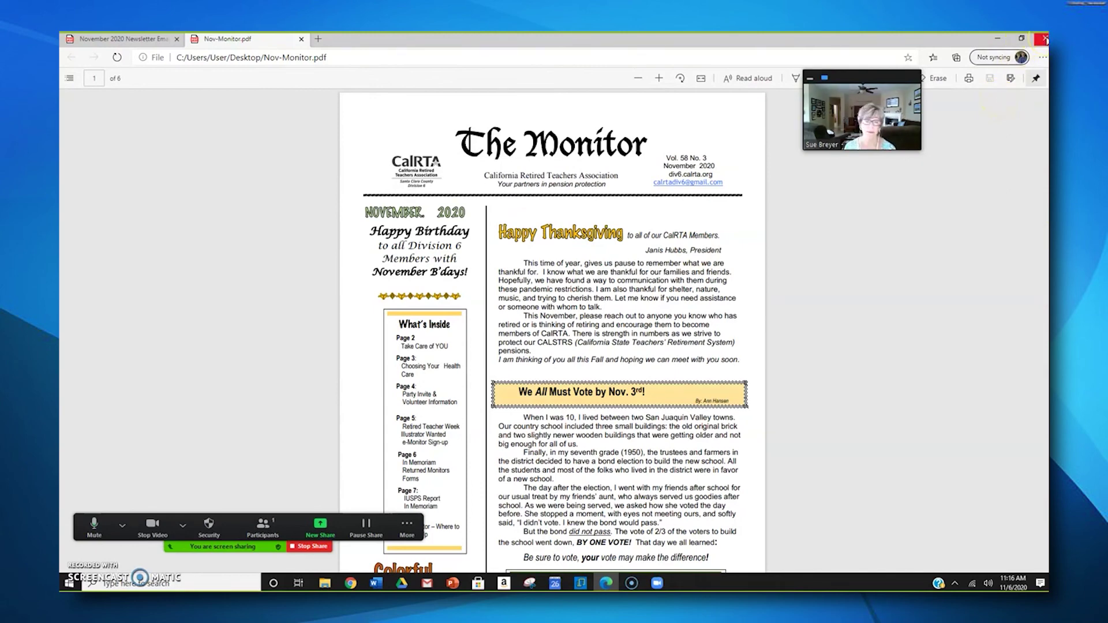
pyautogui.click(1044, 39)
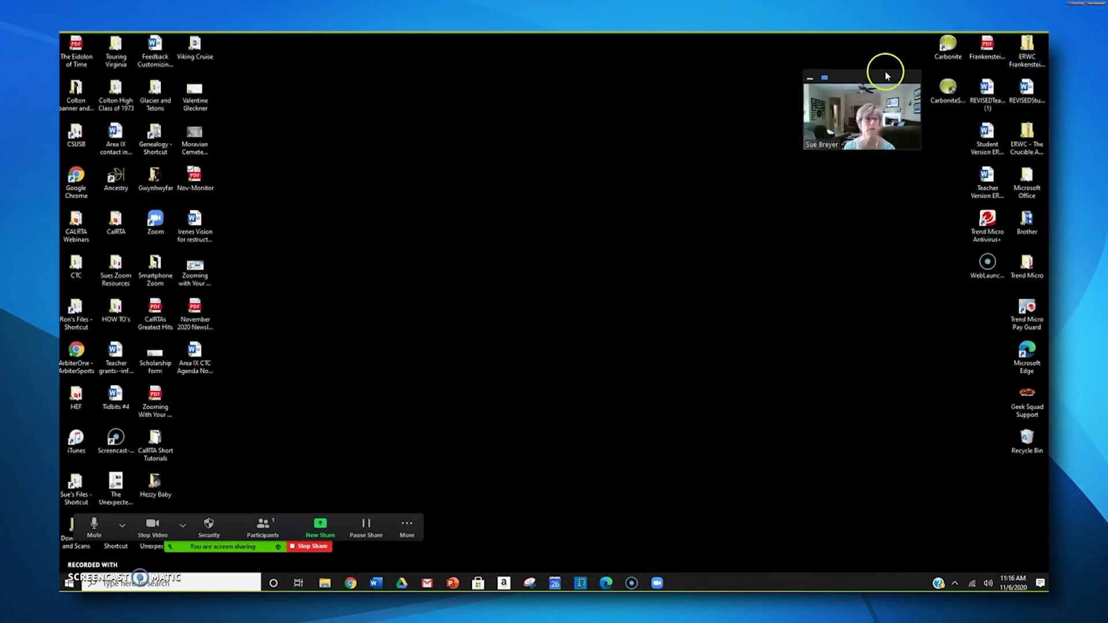